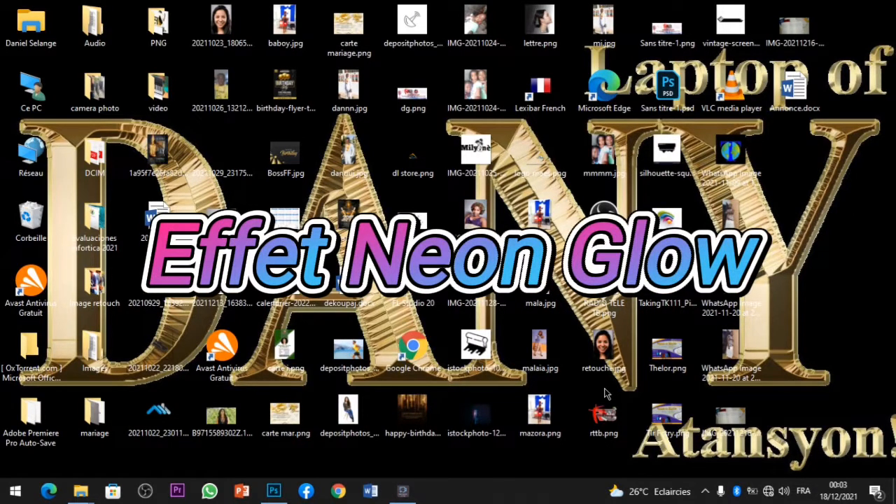
Switch to Photoshop and set up a new print document with the A5 preset and a Noir background.
click(267, 494)
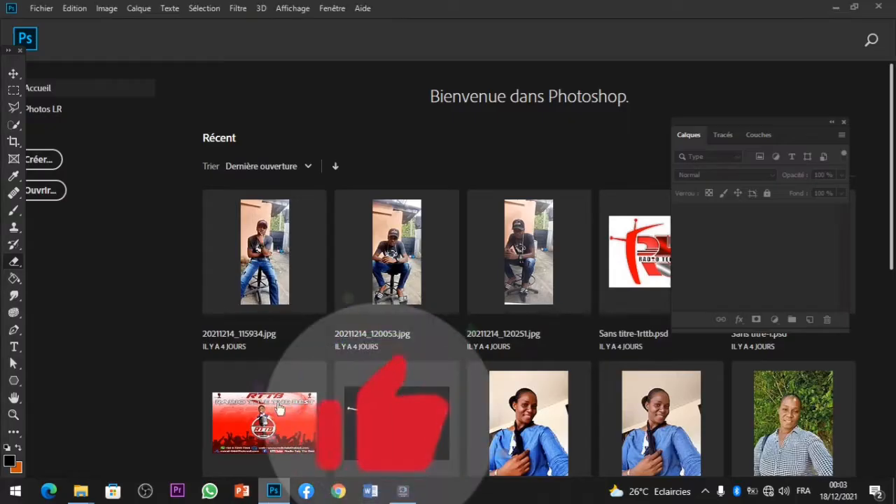
click(40, 160)
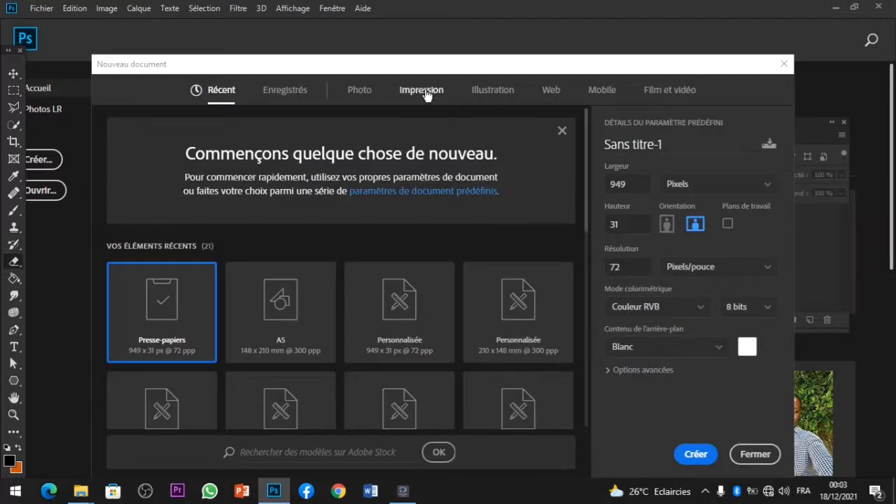
click(423, 93)
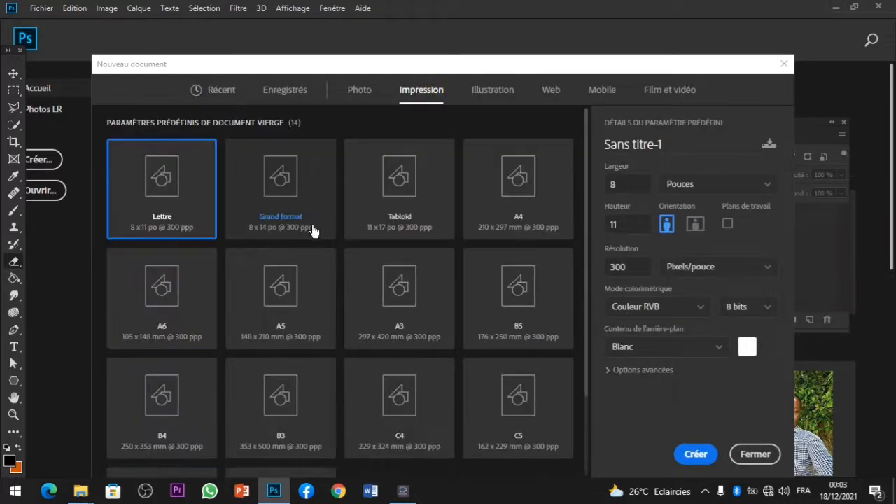
click(272, 301)
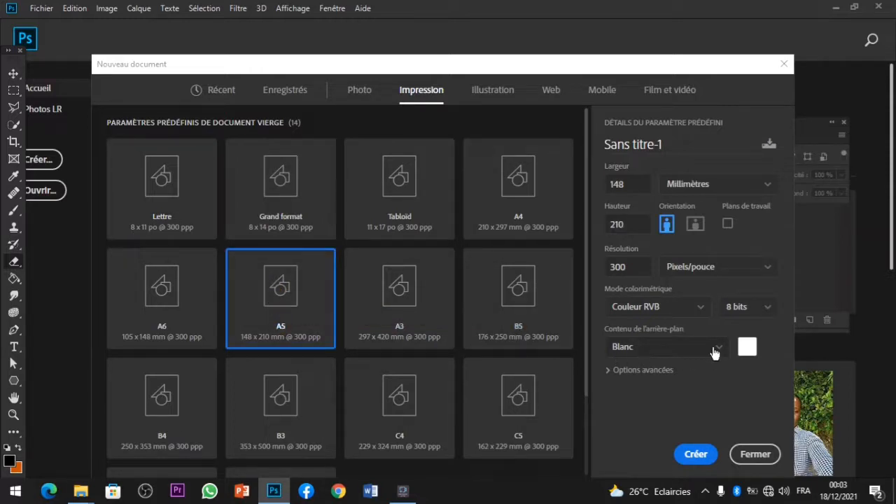
click(717, 350)
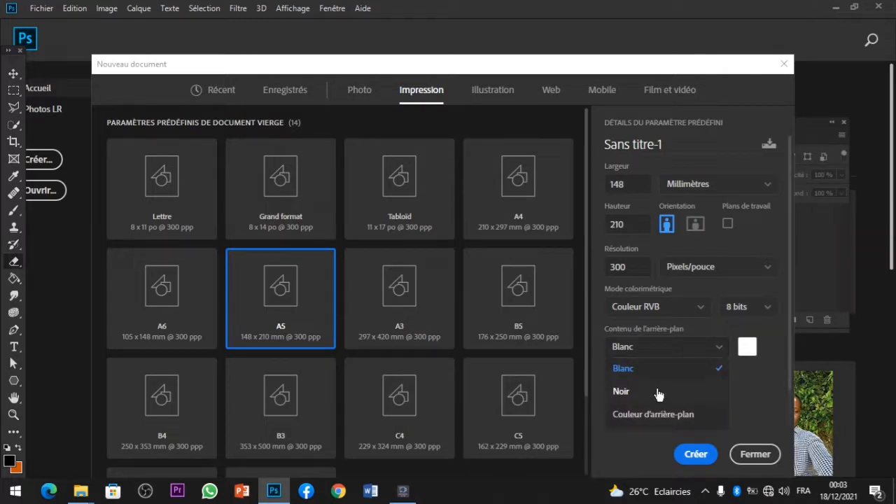
click(658, 392)
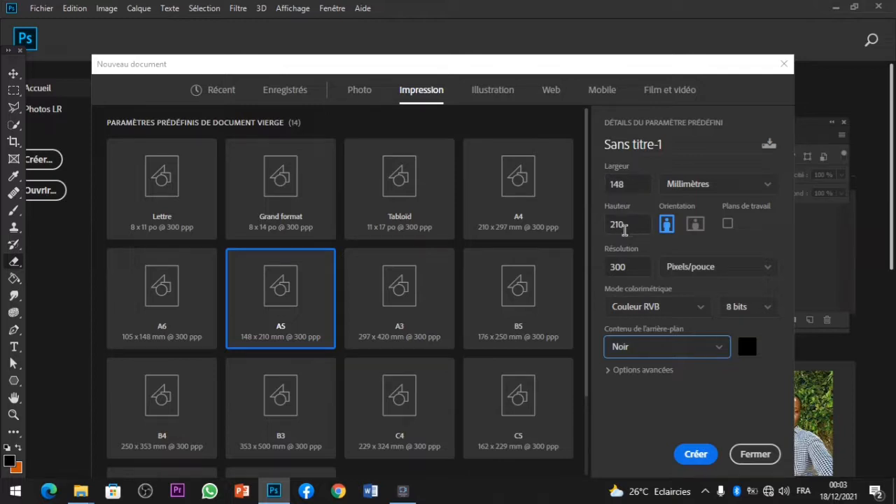
Name the new document "Effet Glow" and create it.
click(687, 147)
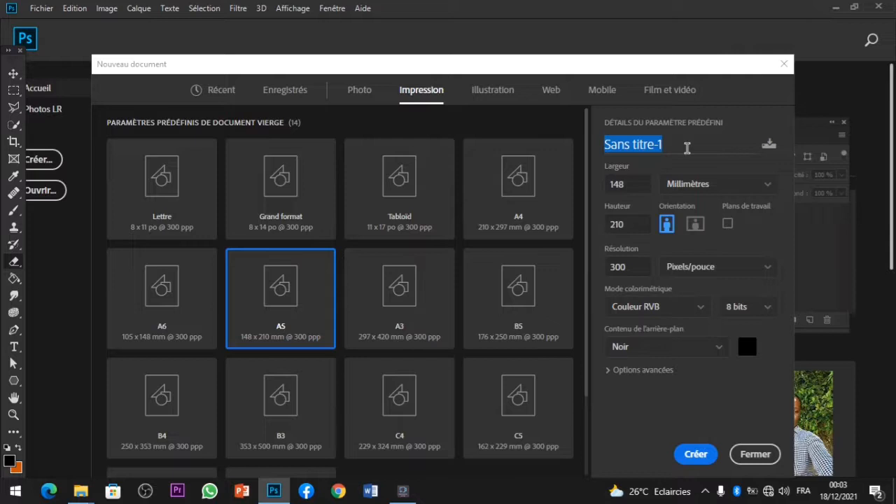
text(Effet)
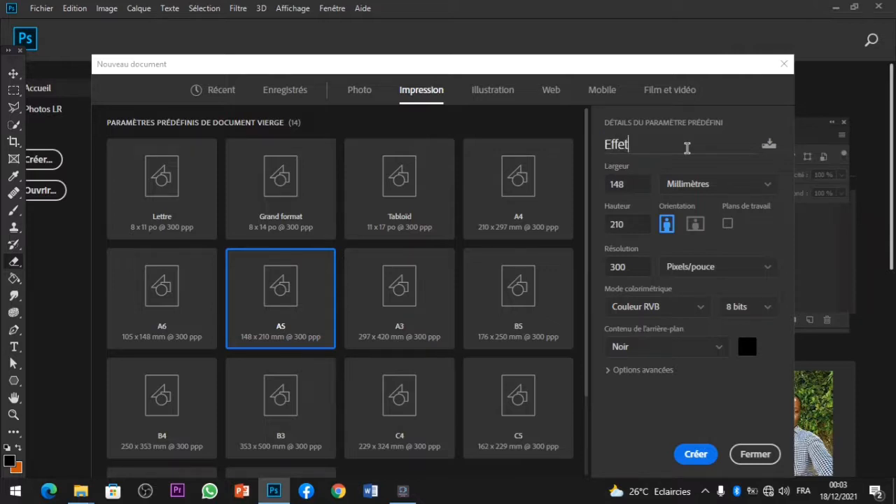
text( Glow)
click(697, 453)
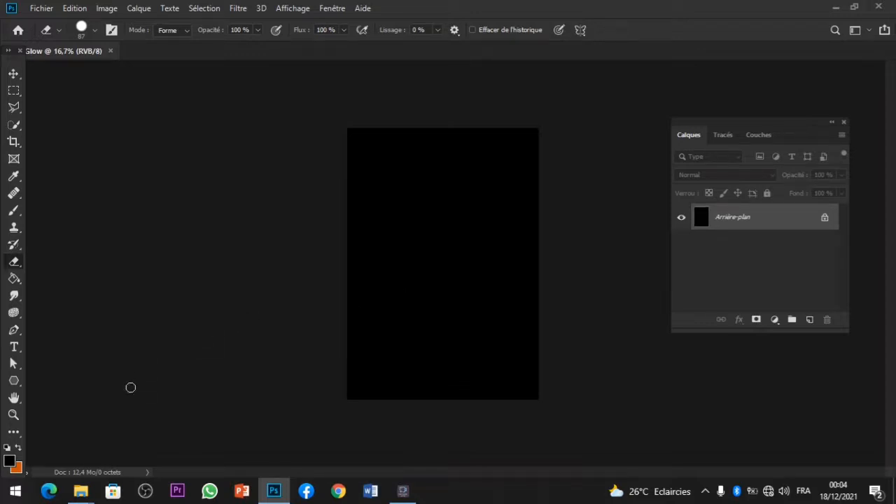
mouse_move(81, 492)
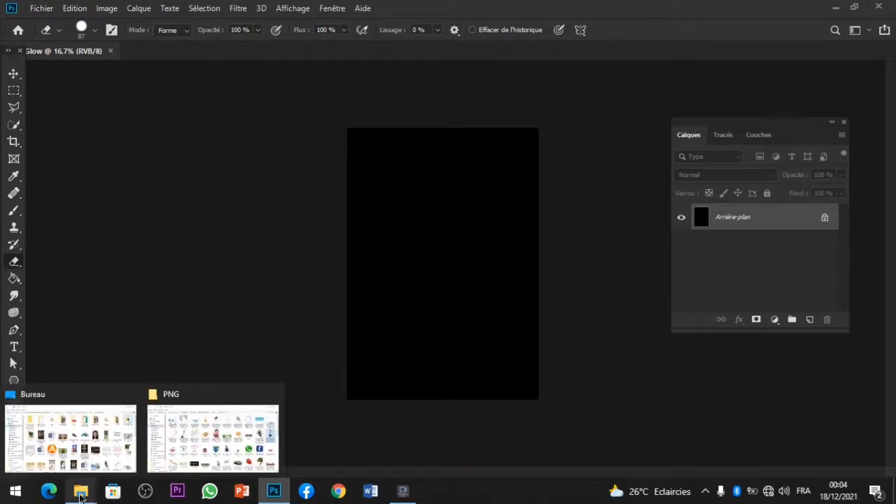
click(196, 457)
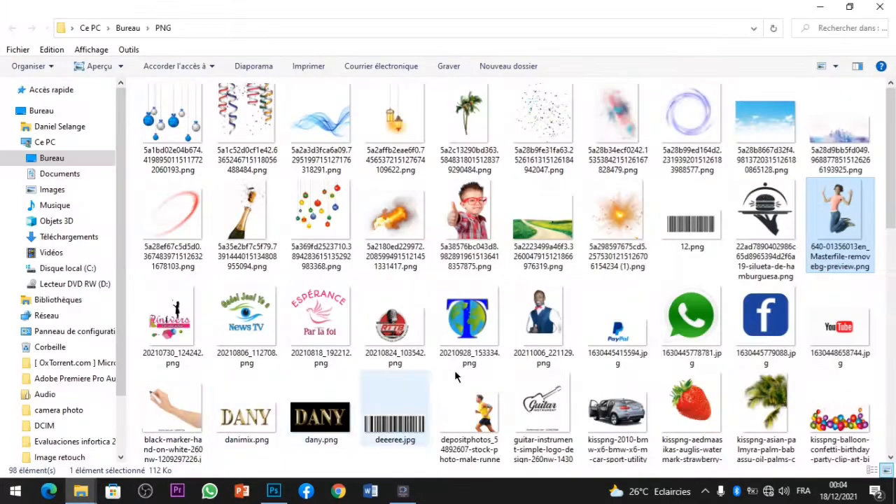
drag(831, 236, 413, 299)
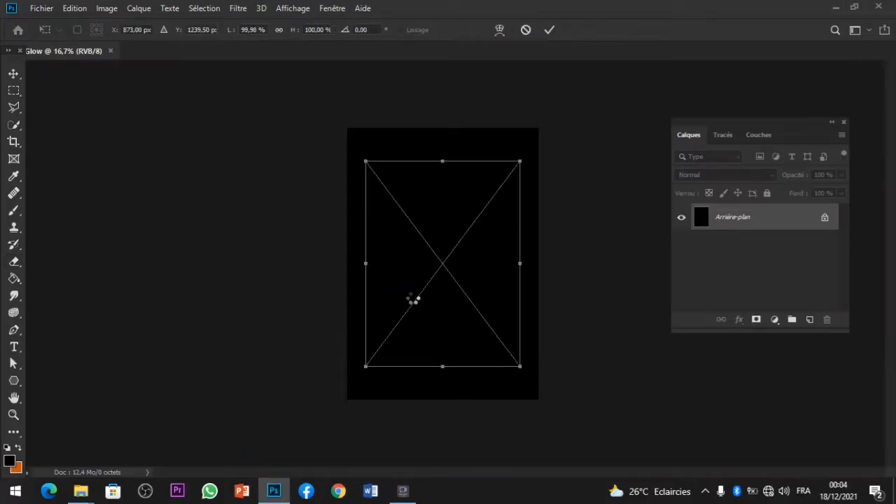
click(548, 32)
key(e)
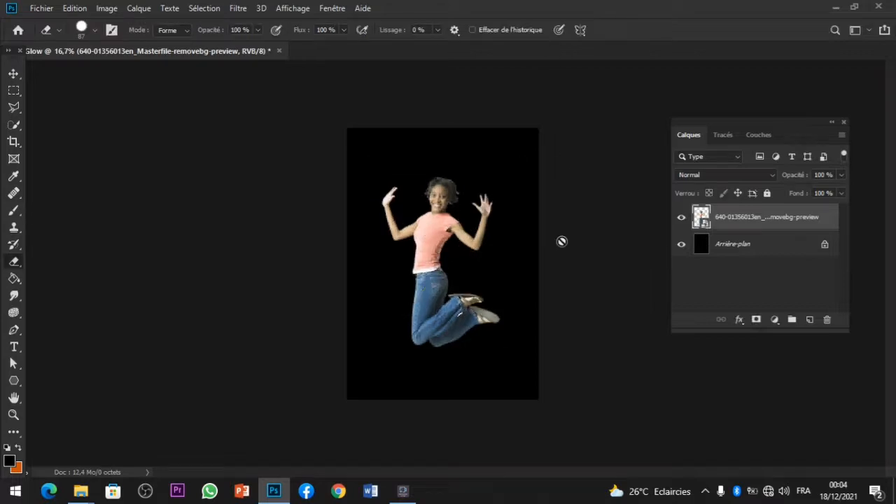
key(ctrl+0)
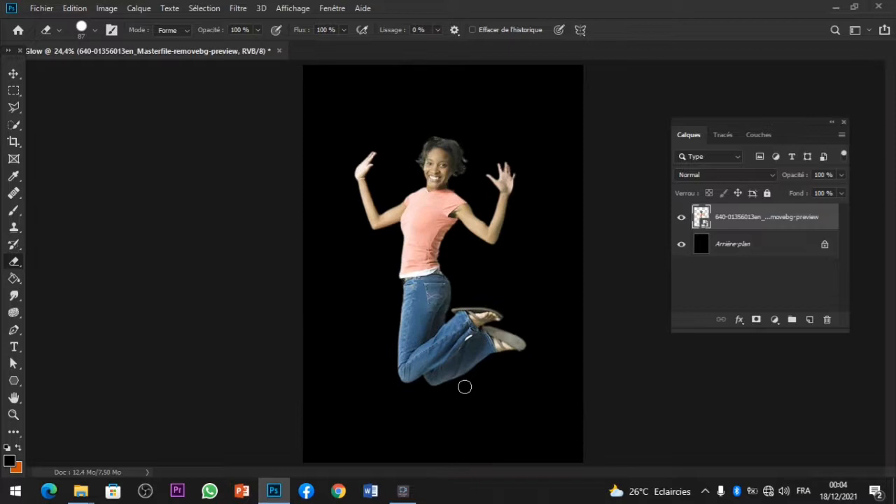
scroll(465, 386, down, 1)
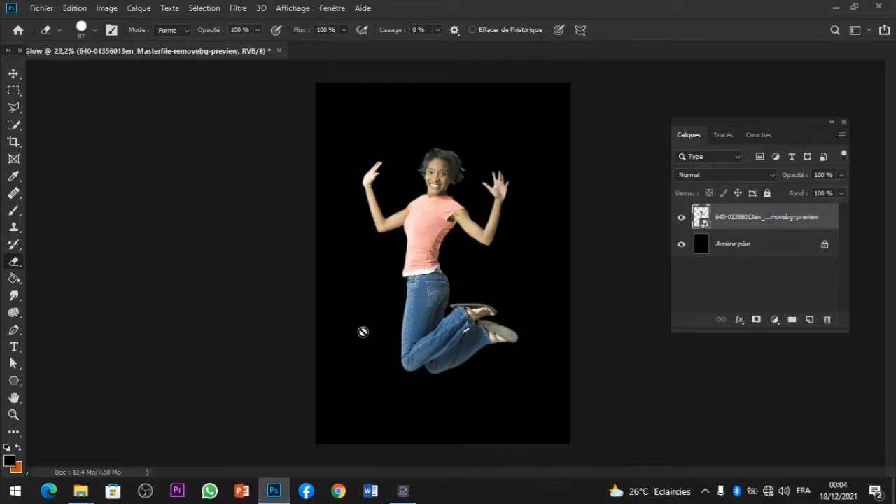
Draw a three-sided polygon in Forme mode with a 9.4 pt white outline, about 1902 by 1686 px, across the woman's lower body.
click(13, 382)
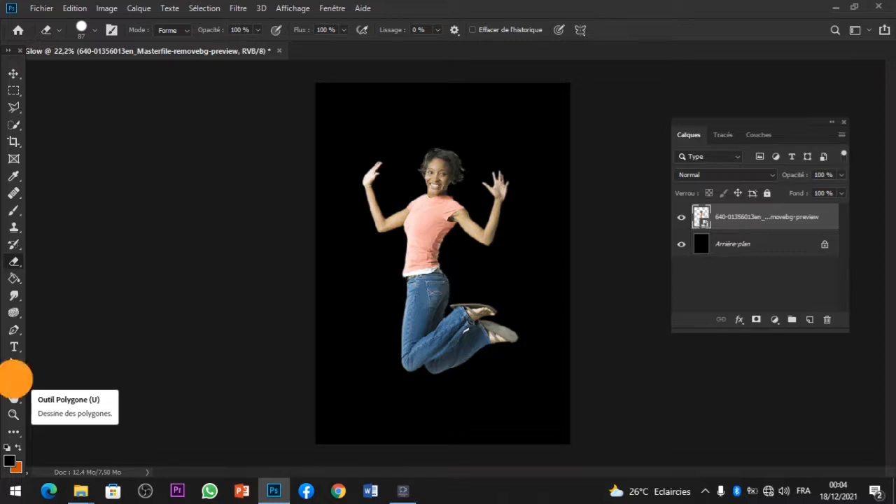
click(14, 381)
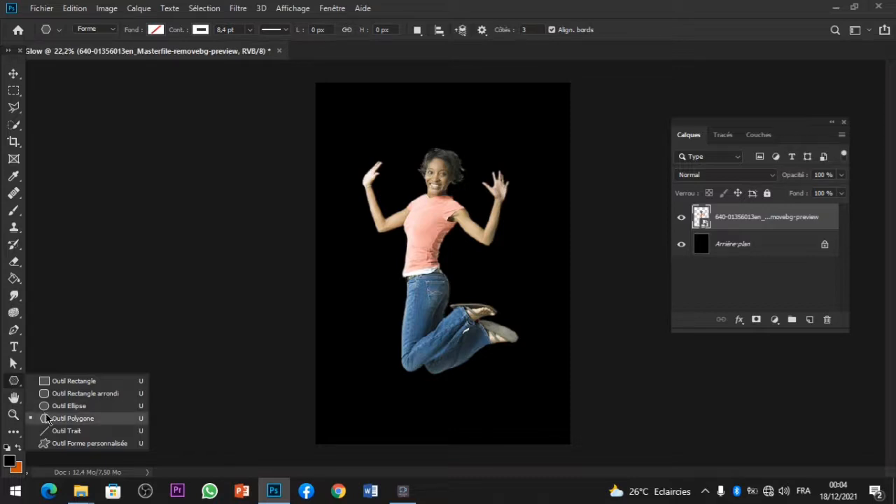
click(70, 419)
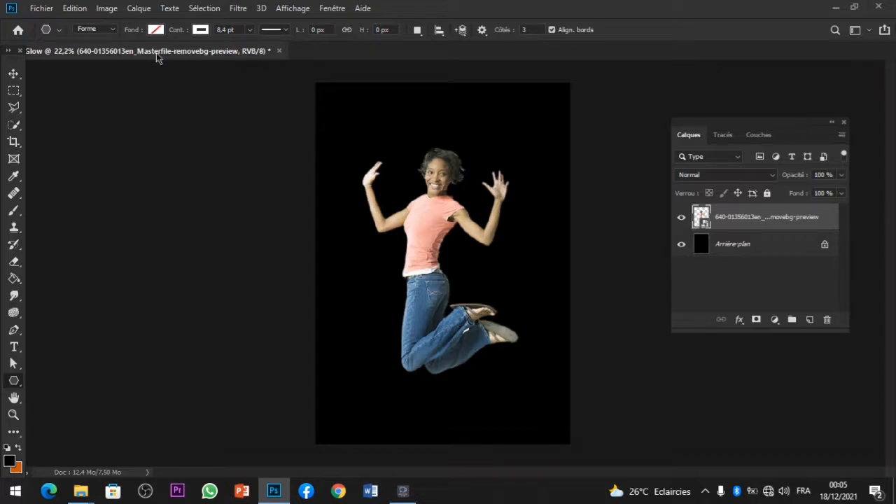
click(156, 30)
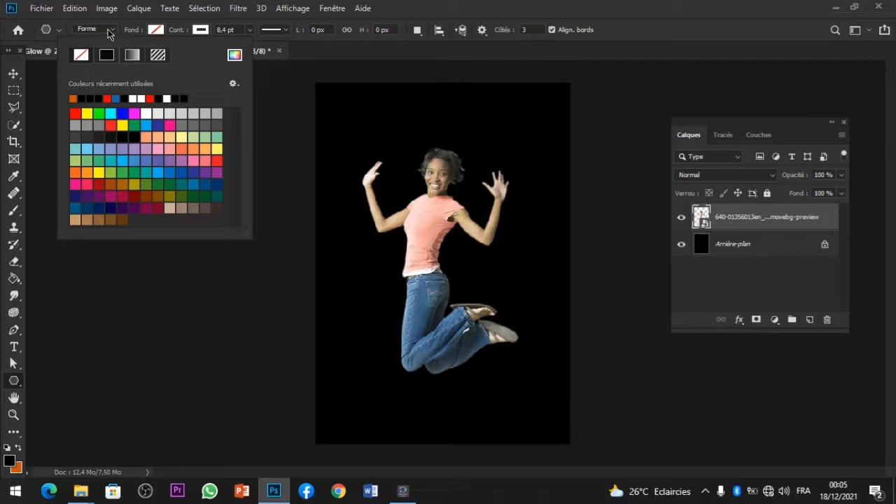
click(108, 32)
click(109, 31)
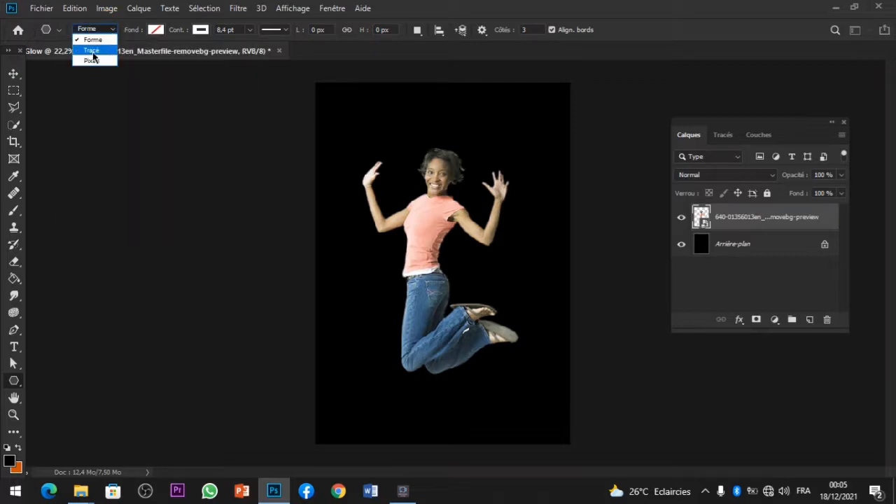
click(96, 39)
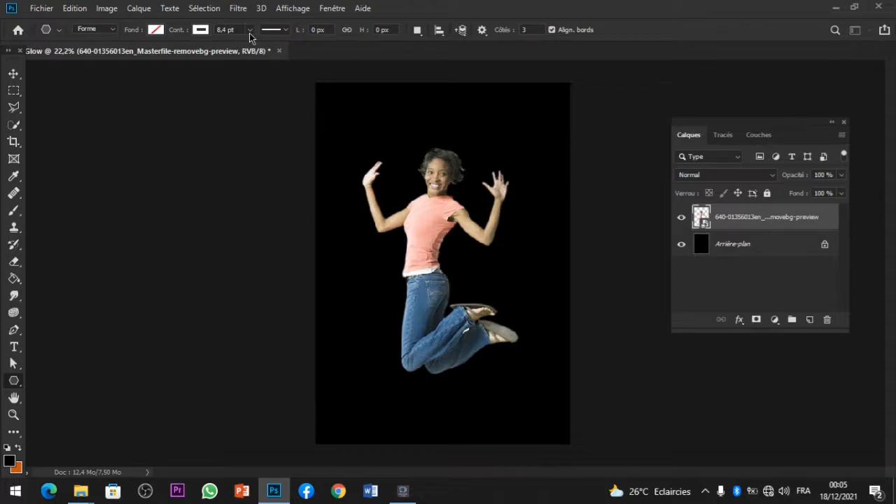
click(227, 30)
double_click(227, 30)
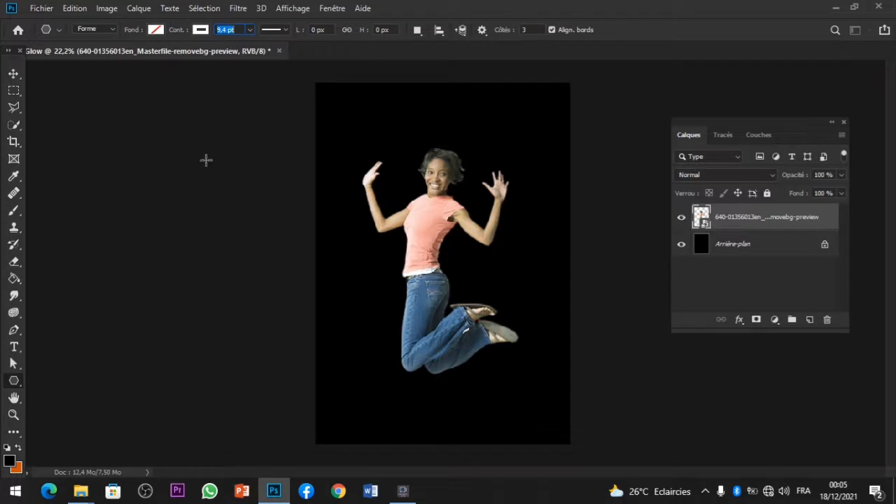
mouse_move(476, 317)
mouse_down()
mouse_move(399, 308)
mouse_move(376, 319)
mouse_move(410, 448)
mouse_move(444, 428)
mouse_move(480, 444)
mouse_move(490, 474)
mouse_move(482, 469)
mouse_up()
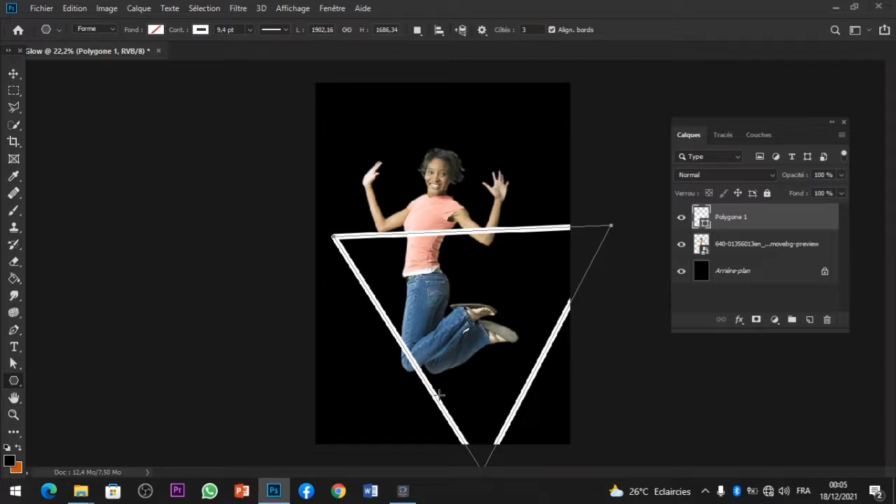
Free-transform the triangle to 86.95% width, 92.75% height and a 2.49° angle, moving it up so its horizontal edge crosses the woman's face.
key(ctrl+t)
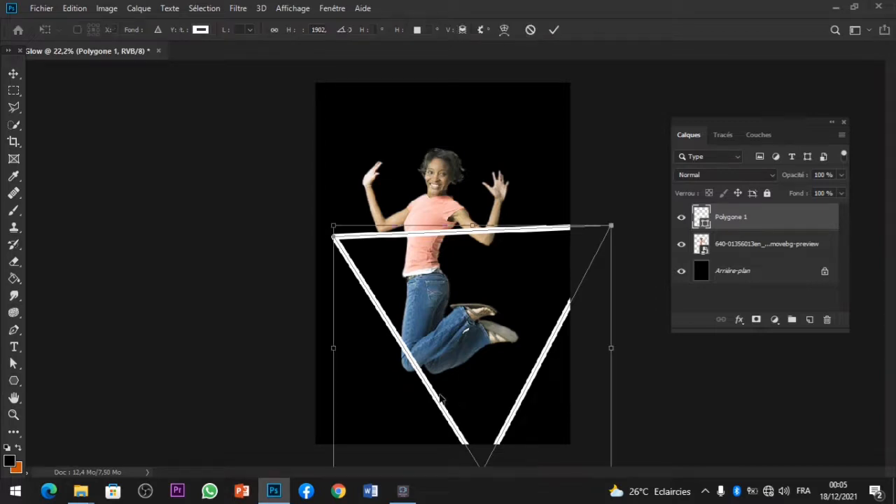
drag(448, 382, 426, 312)
drag(592, 402, 557, 383)
mouse_move(461, 330)
mouse_down()
mouse_move(476, 352)
mouse_move(474, 337)
mouse_up()
drag(581, 359, 577, 365)
click(526, 345)
drag(526, 344, 510, 346)
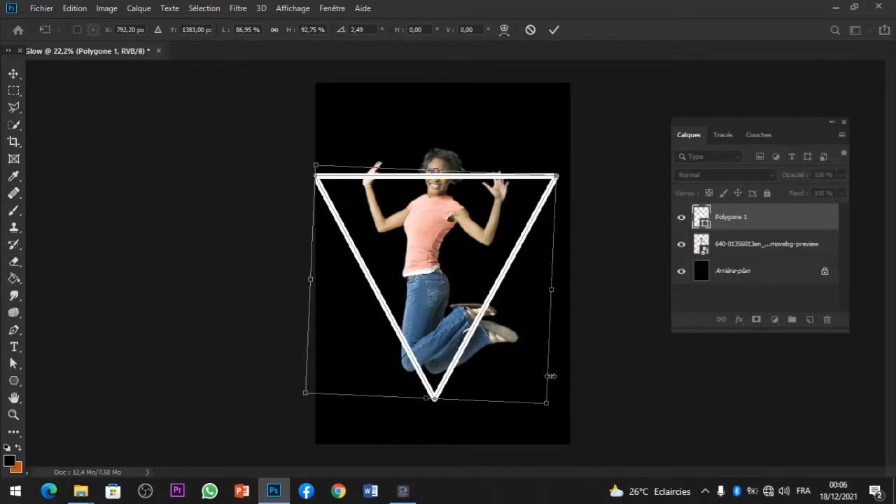
Scale the triangle down to 82.51% width and 88.15% height and reposition it around the woman.
click(557, 371)
drag(495, 348, 508, 350)
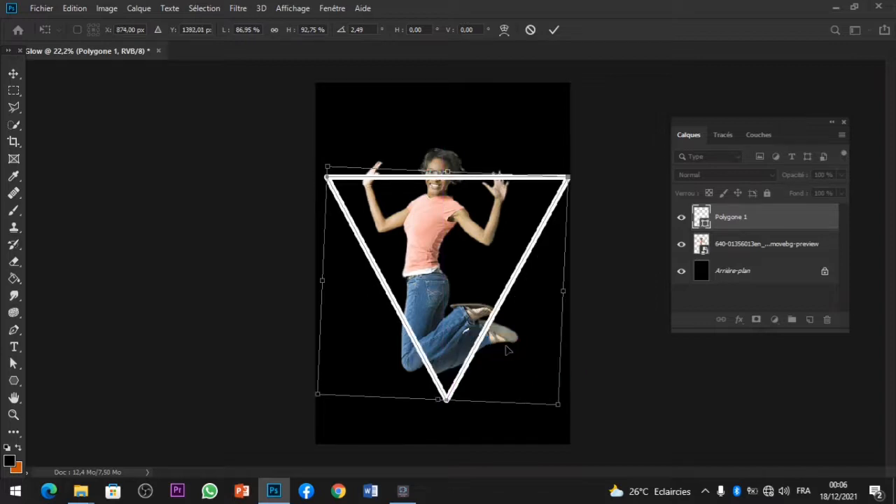
click(553, 403)
mouse_move(553, 402)
mouse_down()
mouse_move(540, 386)
mouse_move(545, 391)
mouse_up()
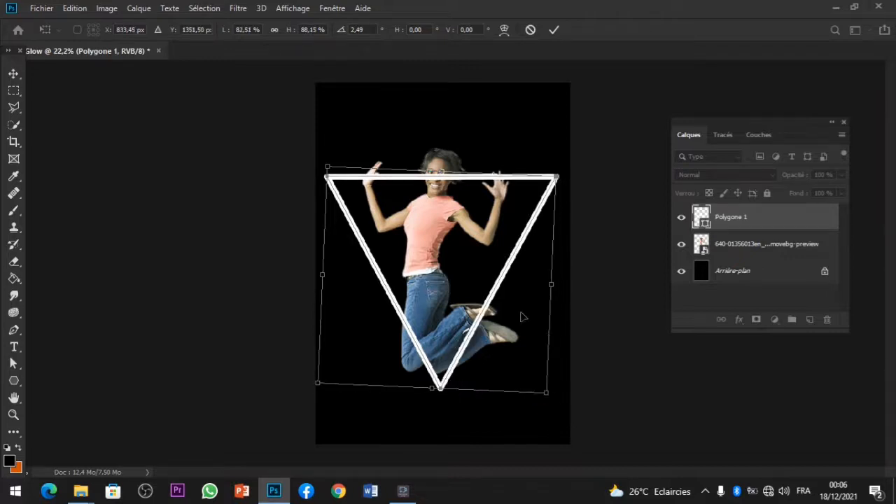
drag(520, 316, 513, 314)
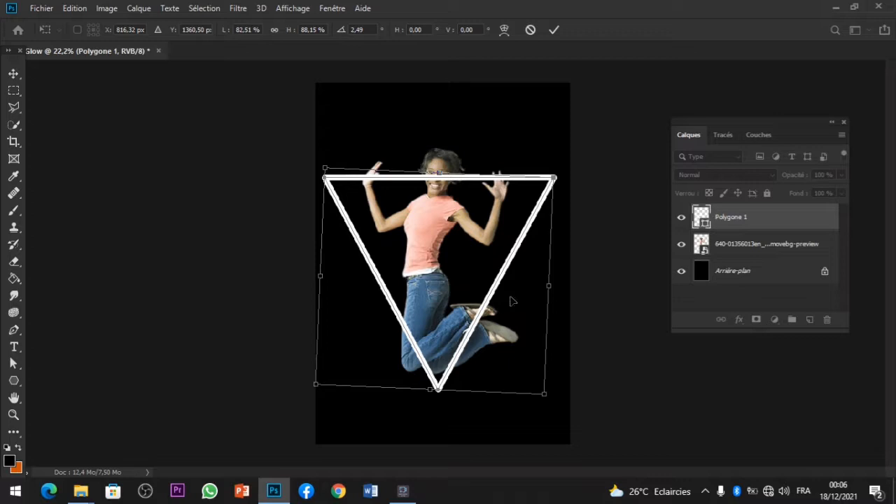
Nudge the triangle slightly right to X 825.34 px and apply the transformation.
key(Right)
key(Right)
key(Right)
key(Right)
key(Right)
key(Right)
key(Right)
key(Right)
key(Right)
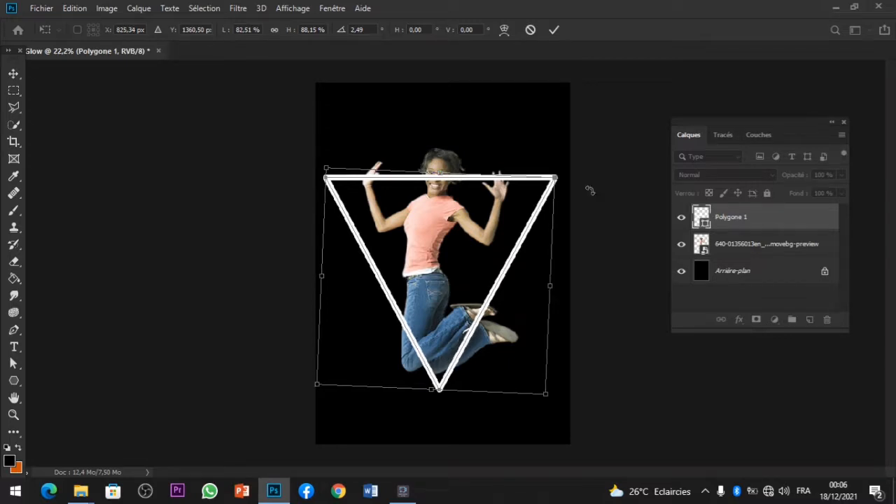
click(554, 29)
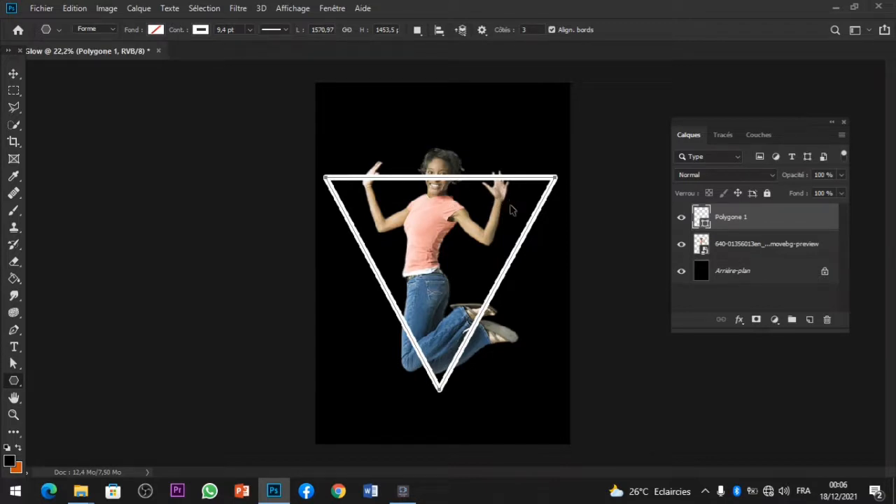
Duplicate the triangle layer and add a Contour layer effect to the copy.
key(ctrl+j)
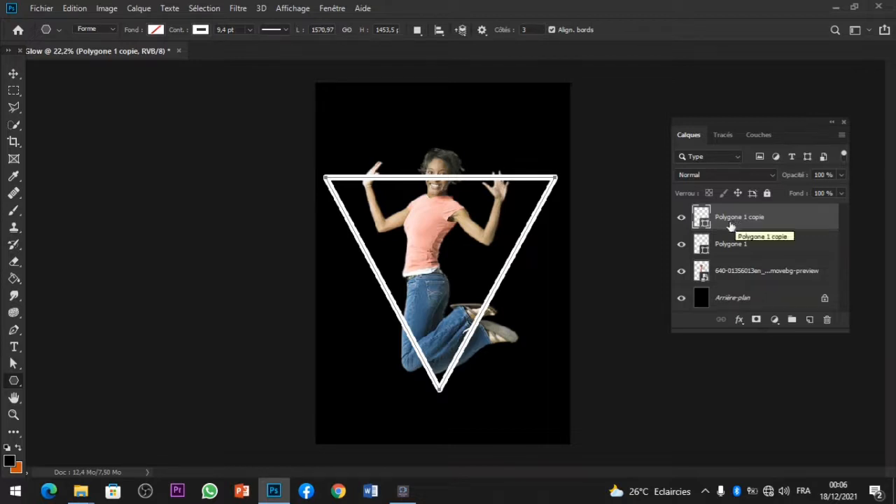
click(739, 321)
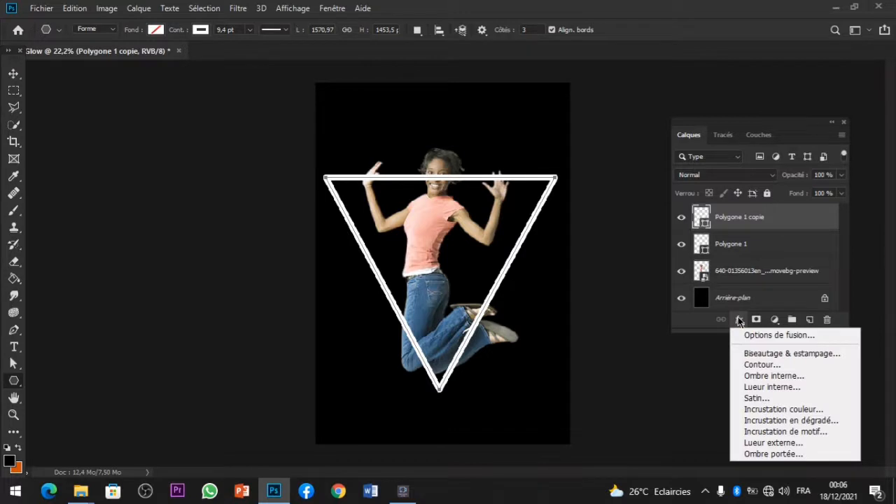
click(760, 366)
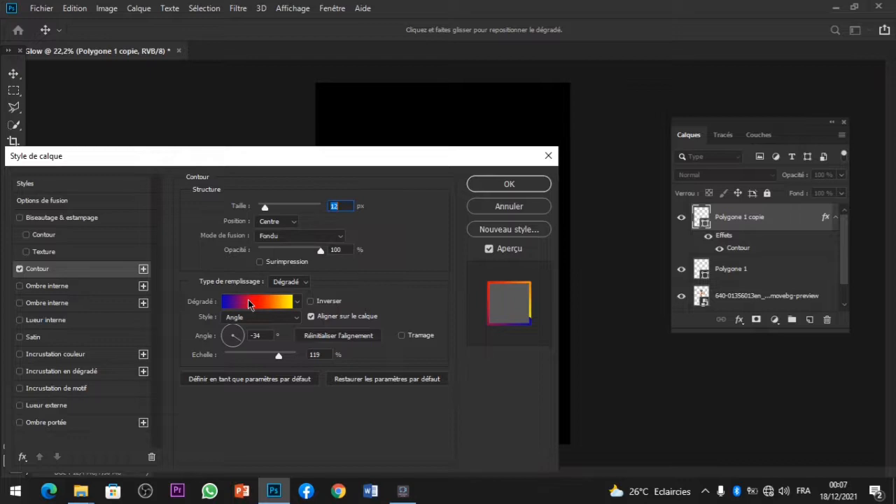
Open the Contour gradient for editing and check the color codes of its first and middle color stops.
click(249, 303)
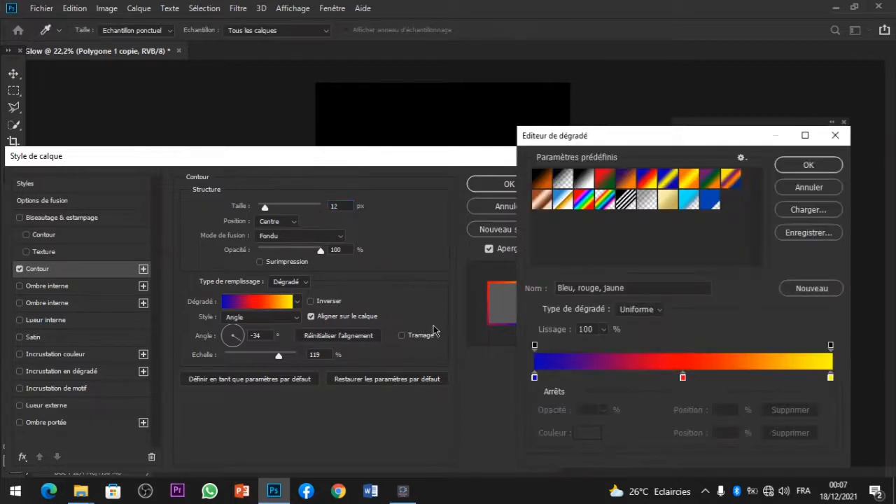
click(535, 378)
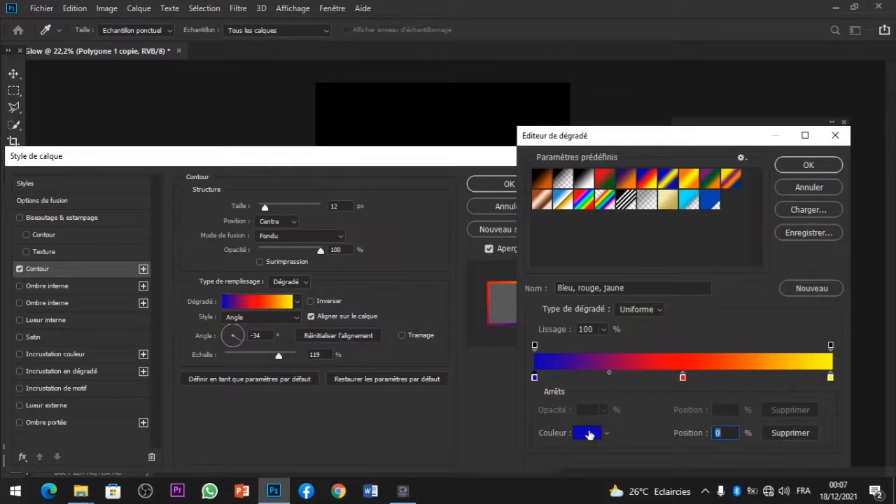
click(588, 434)
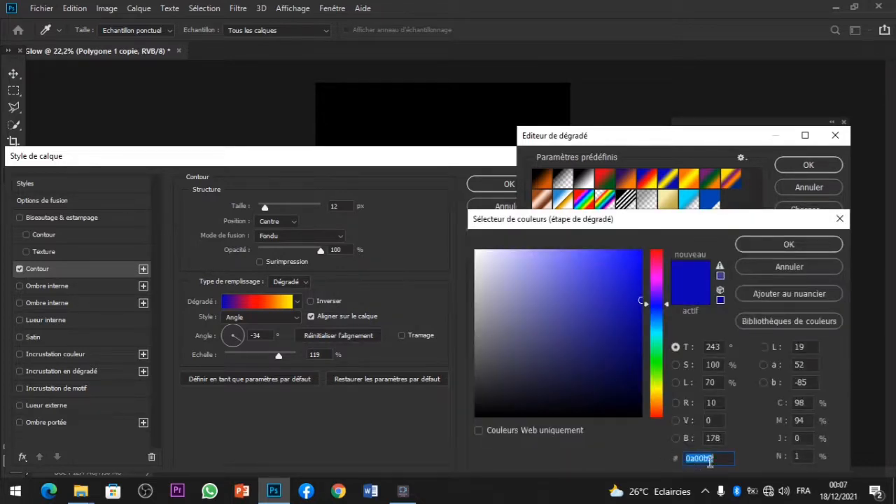
drag(716, 460, 684, 459)
click(785, 247)
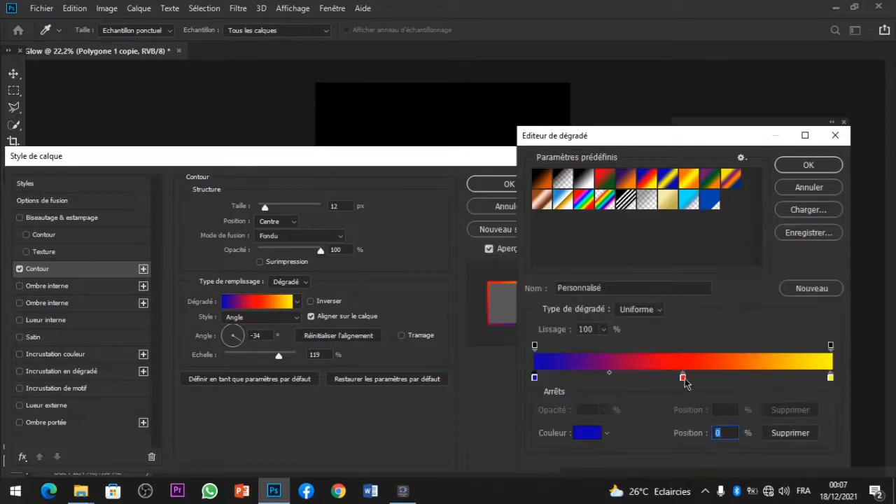
click(683, 378)
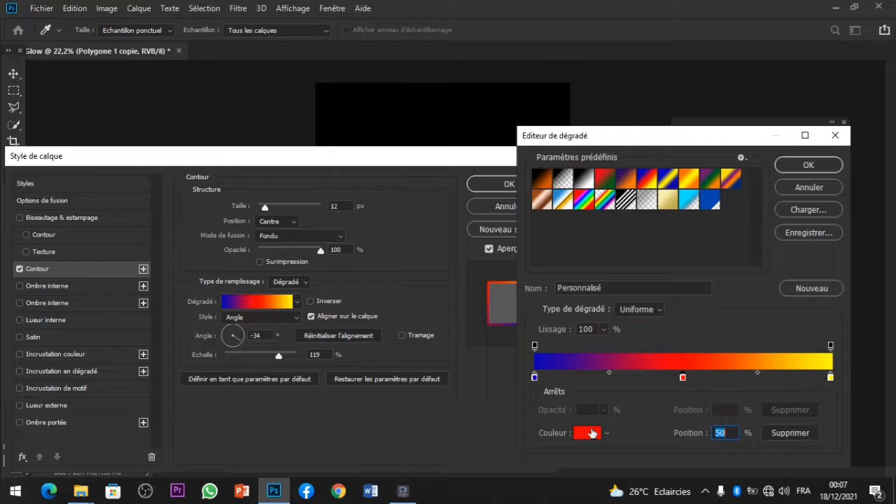
click(592, 433)
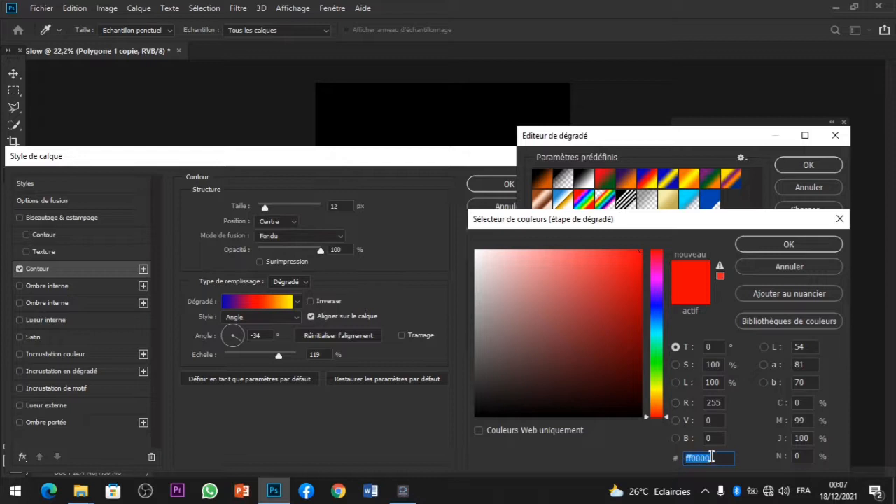
click(791, 249)
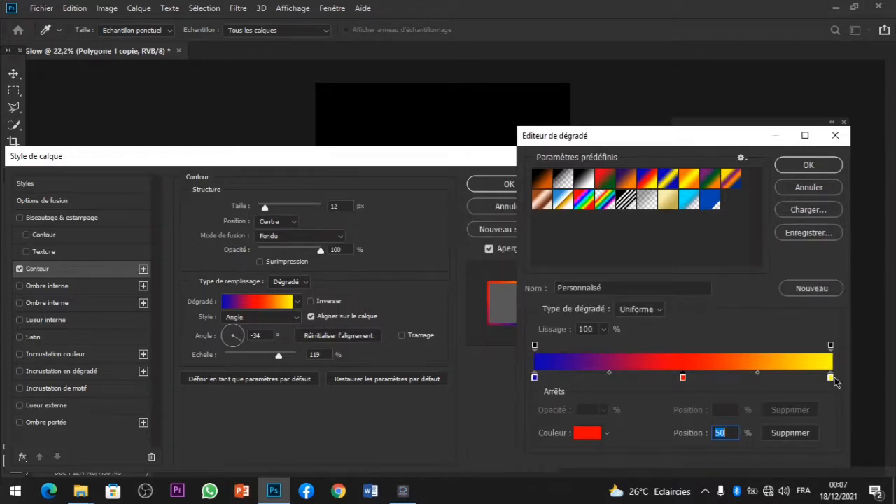
Choose the "Bleu, rouge, jaune" preset for the Contour gradient, leaving the preset's name as it is.
click(648, 183)
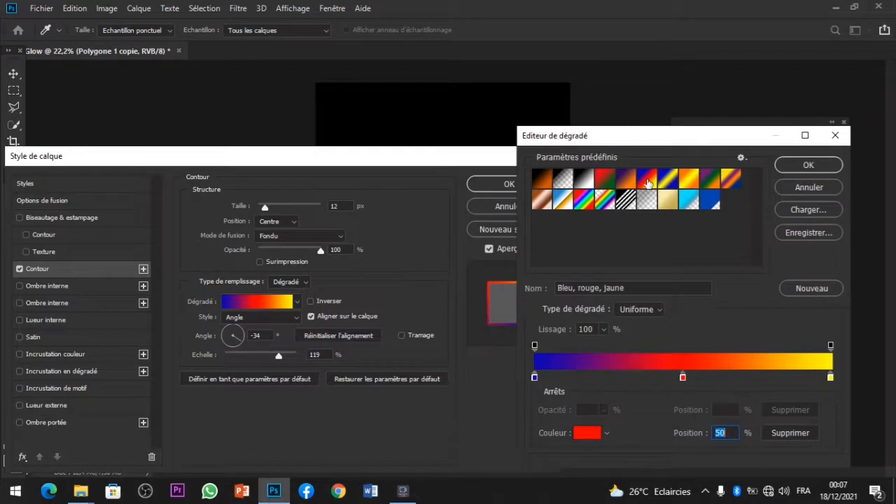
double_click(645, 183)
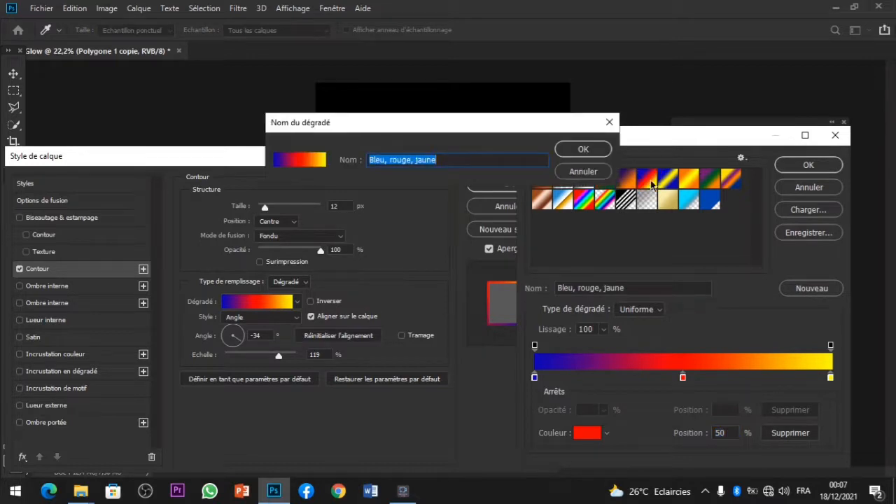
click(581, 174)
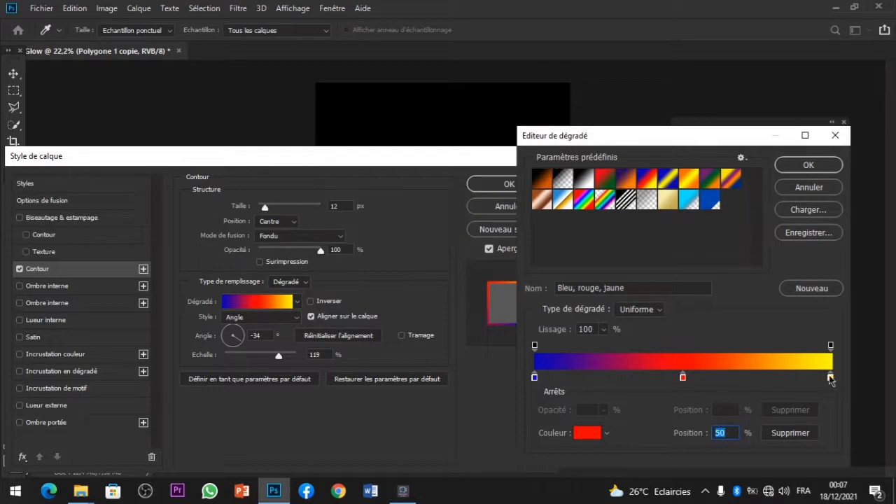
Confirm the gradient with yellow fffc00 at its end stop and apply the Contour effect with a size of 13 px.
click(831, 379)
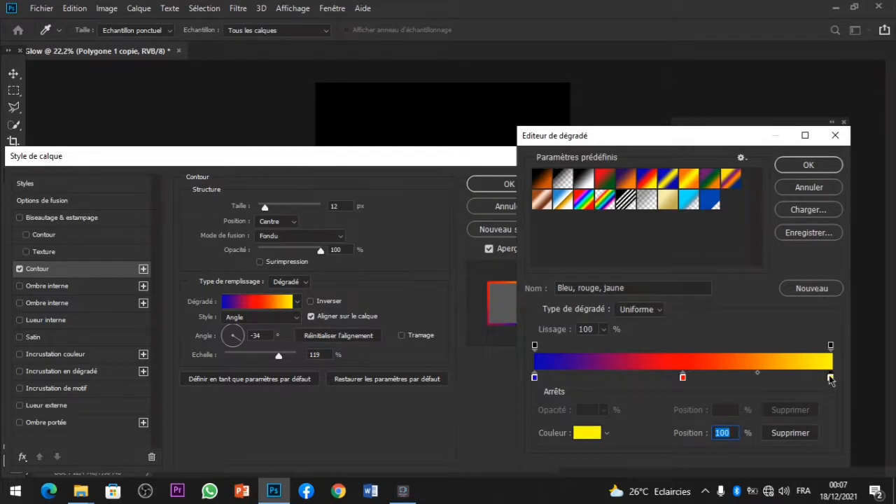
click(588, 432)
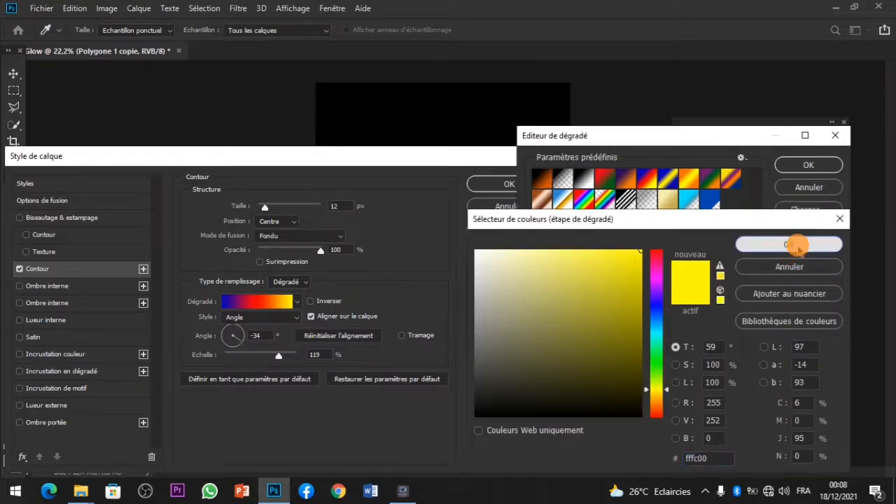
click(789, 245)
click(810, 165)
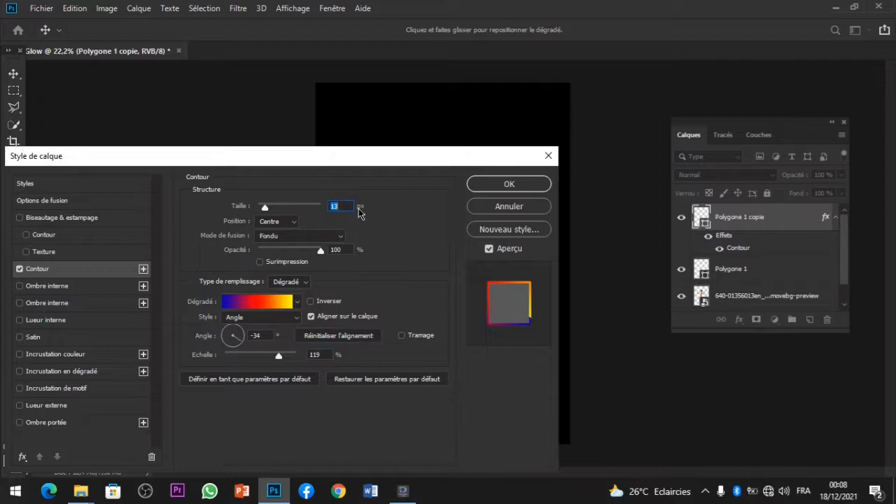
click(509, 183)
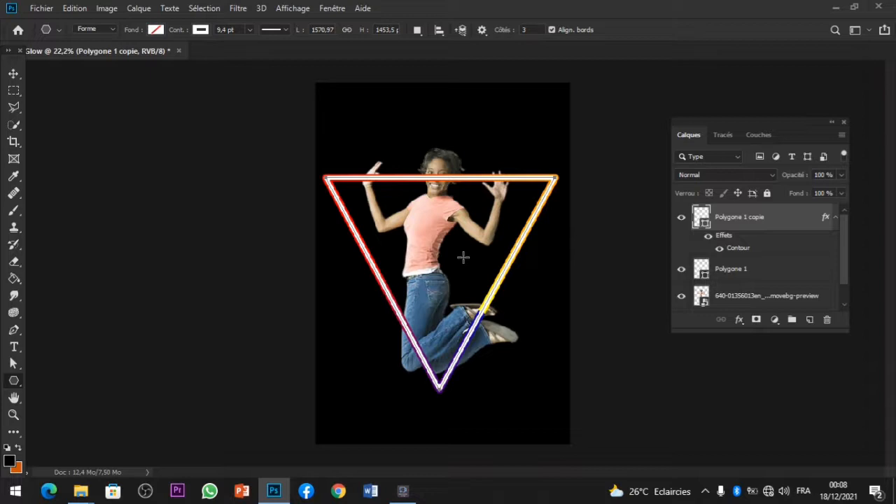
Convert the triangle copy to a smart object and apply a Gaussian Blur with a 12.5-pixel radius.
click(239, 13)
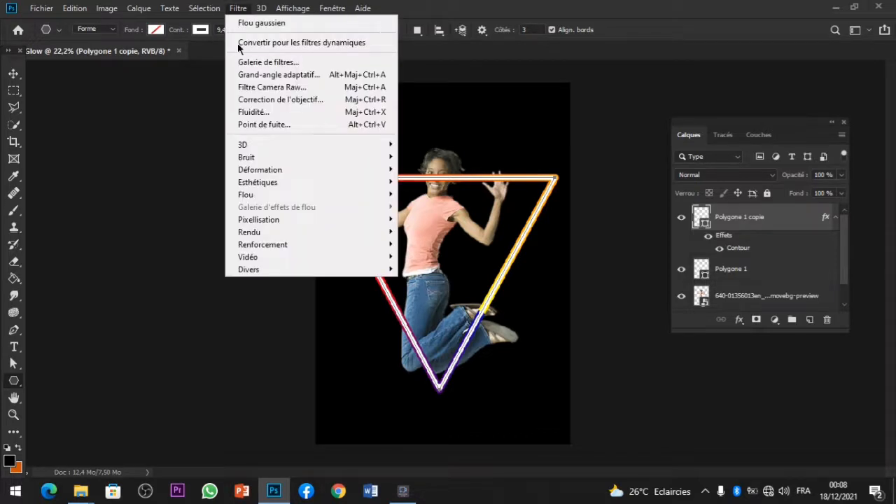
mouse_move(271, 182)
mouse_move(281, 200)
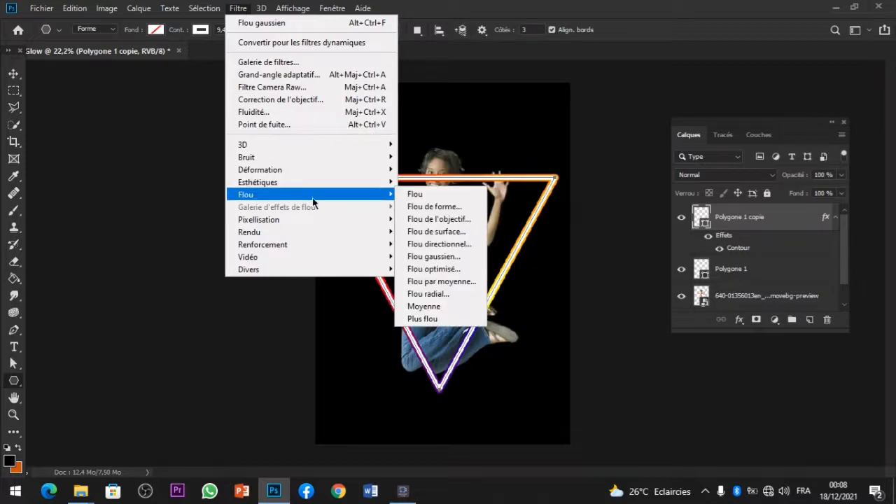
click(443, 257)
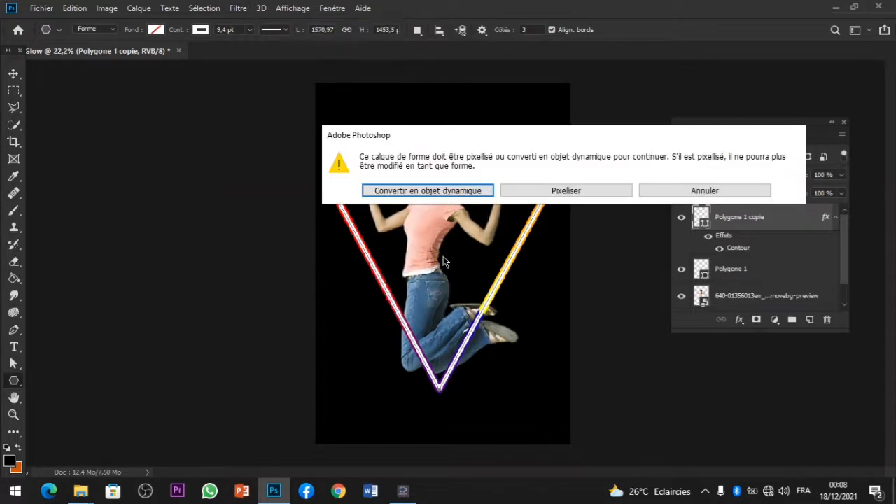
click(426, 192)
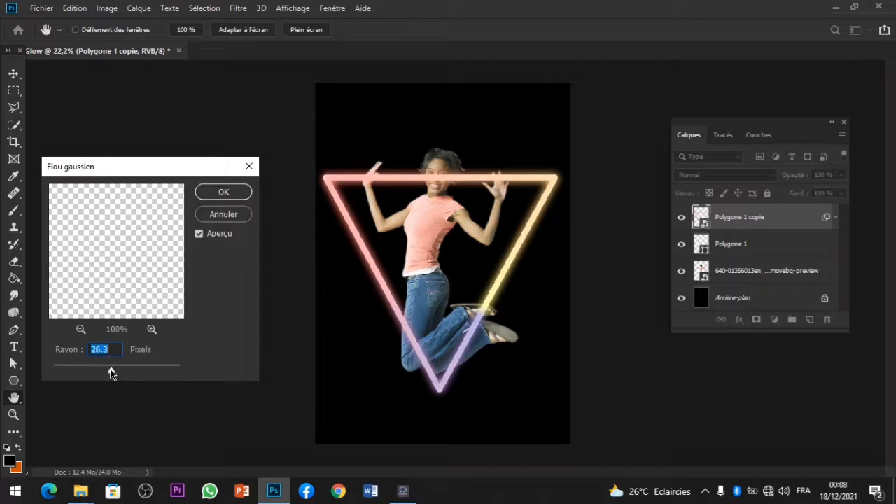
drag(112, 373, 105, 373)
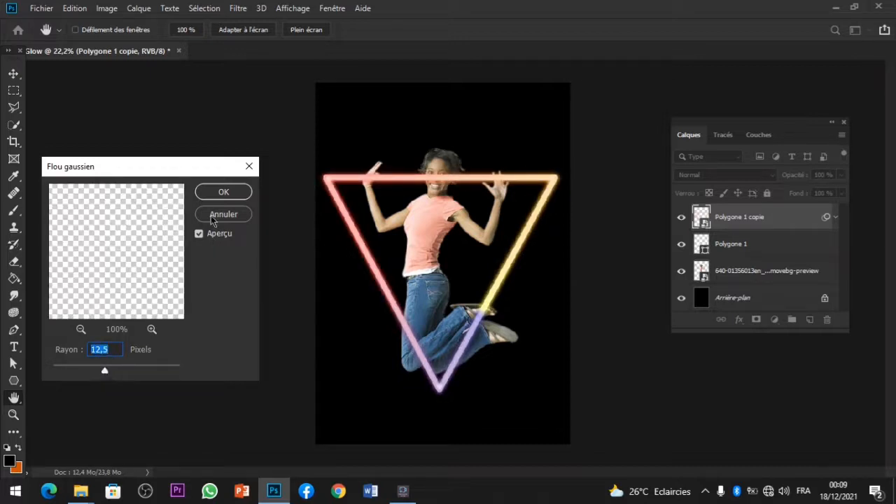
click(221, 196)
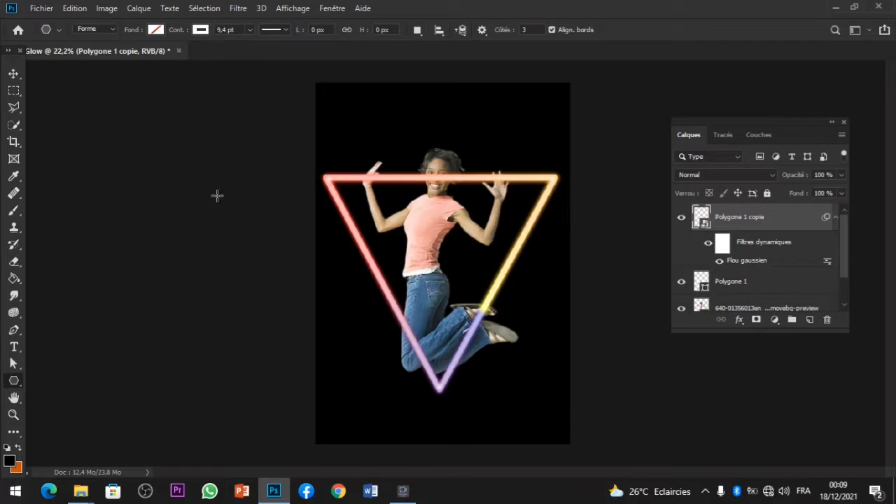
Rasterize the original triangle layer, Polygone 1, and erase its line across the woman's face with the 87 px Arrondi net eraser.
click(733, 283)
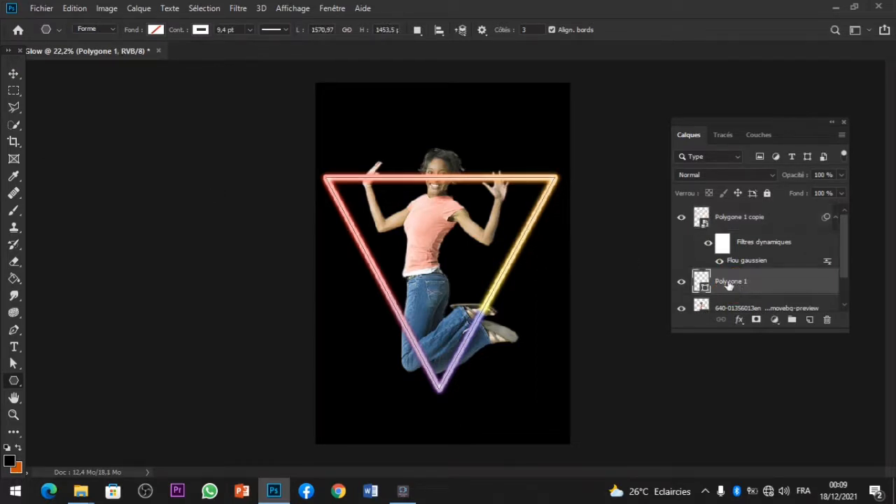
click(14, 263)
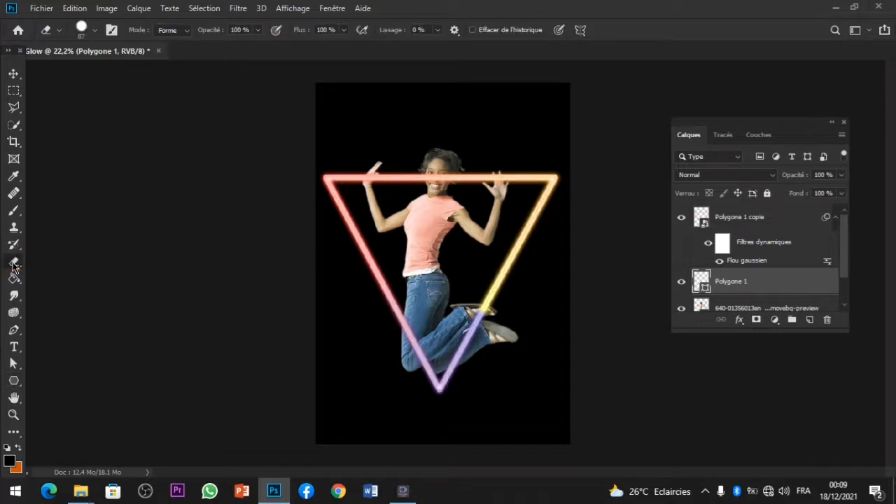
click(94, 30)
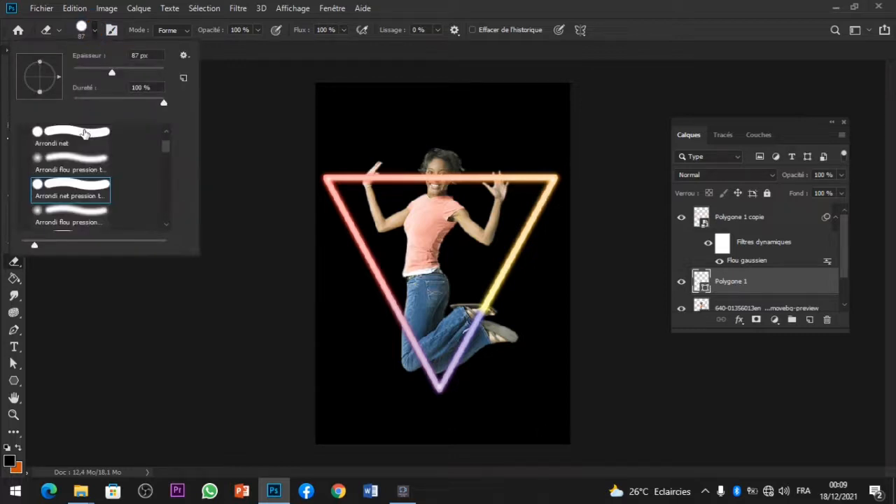
click(84, 133)
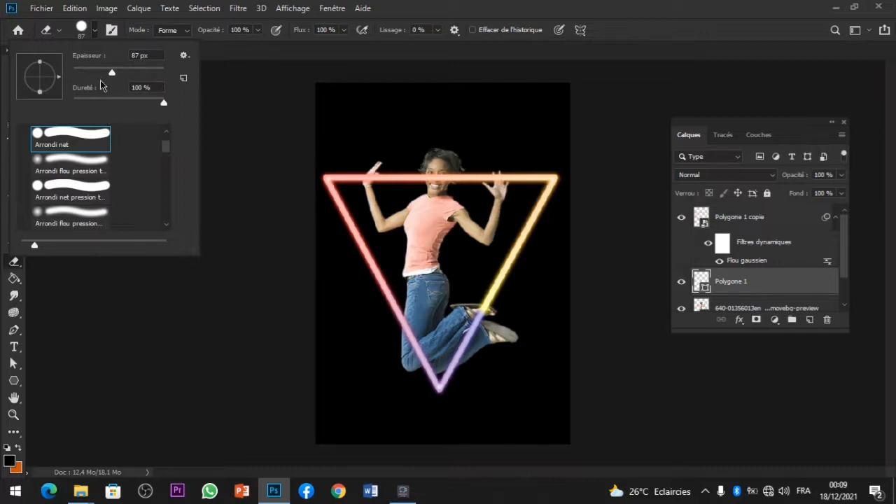
click(421, 180)
click(421, 180)
click(400, 191)
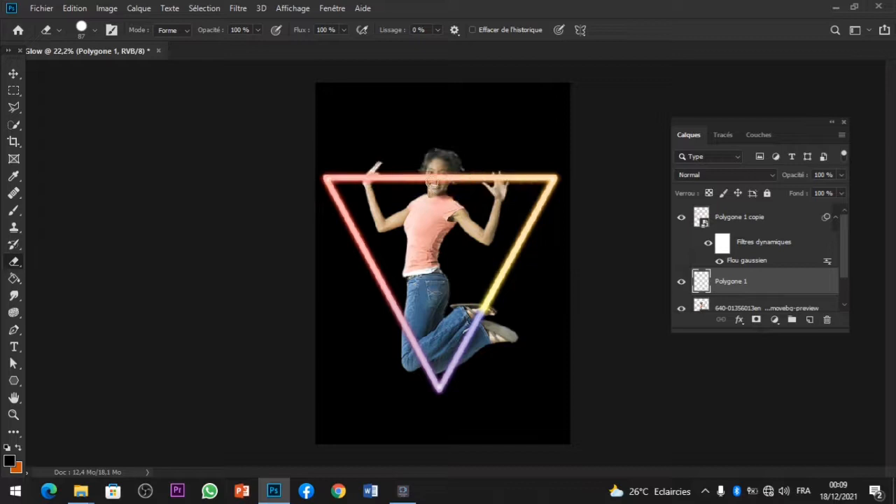
Set the eraser size to 94 px and rasterize the blurred triangle copy so it can be erased.
right_click(435, 180)
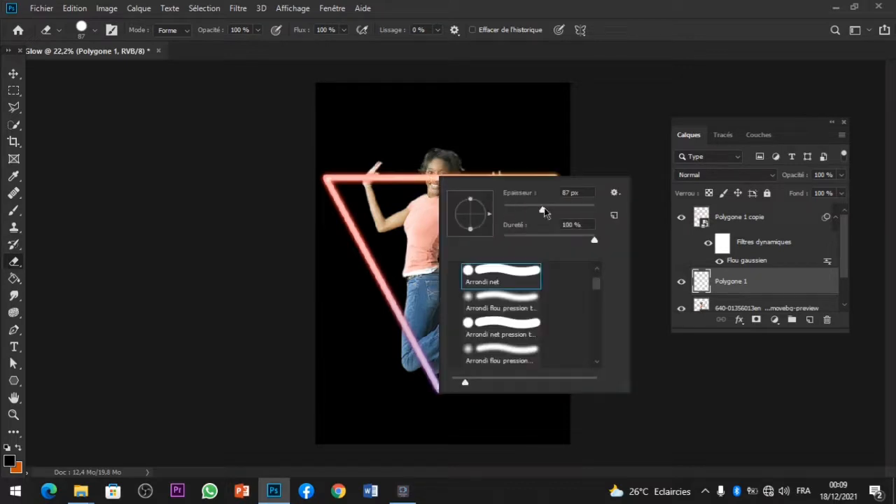
drag(546, 210, 546, 210)
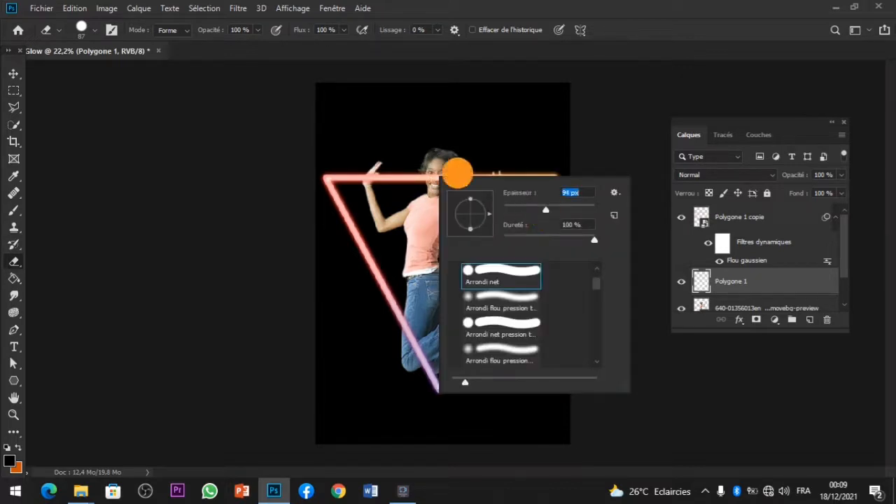
key(Return)
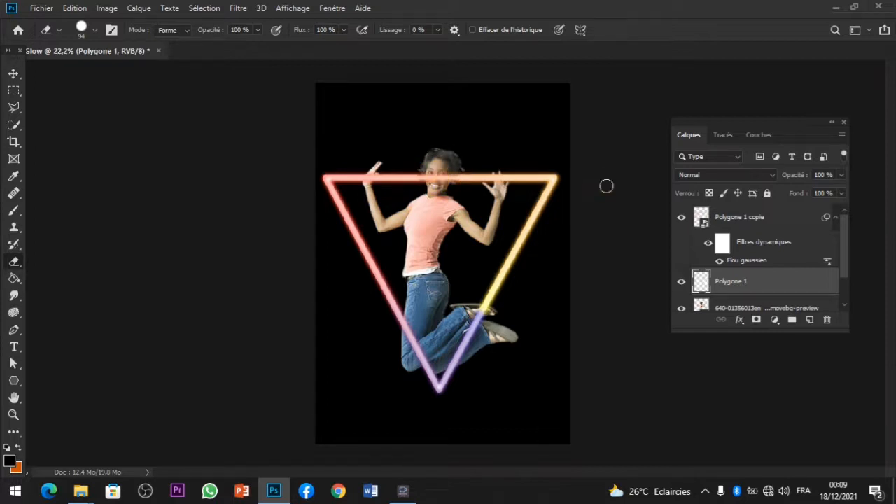
click(746, 219)
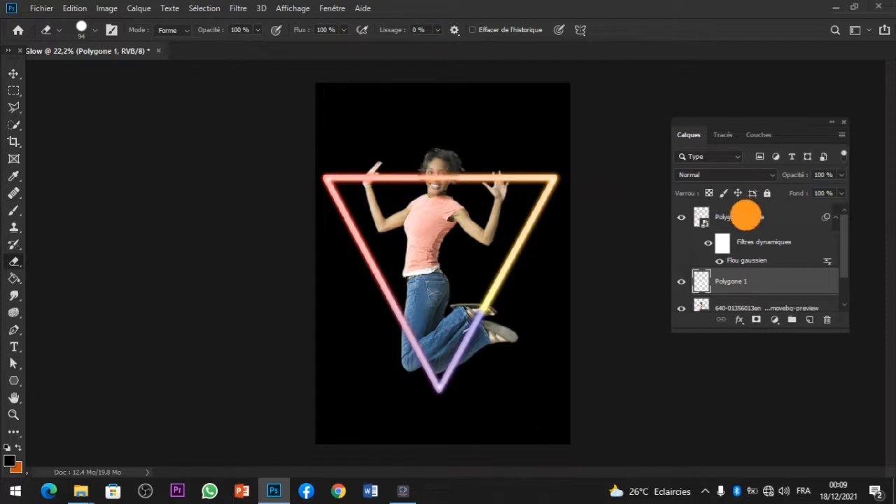
click(439, 178)
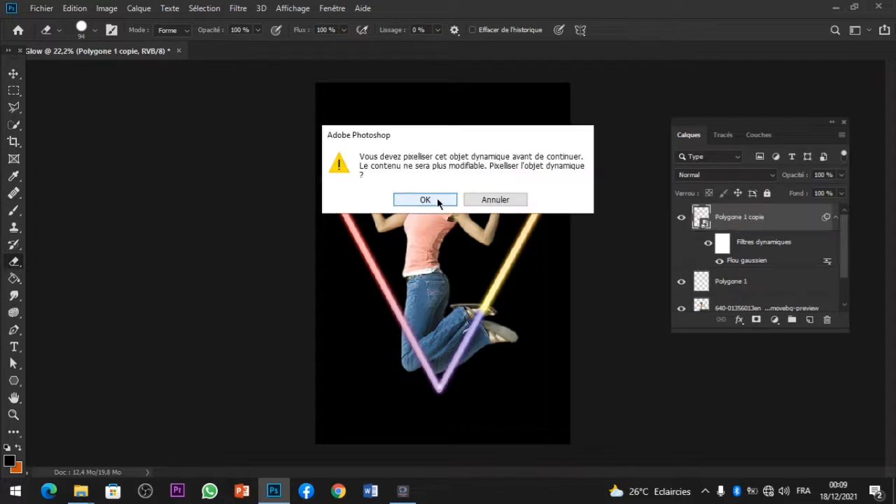
click(435, 200)
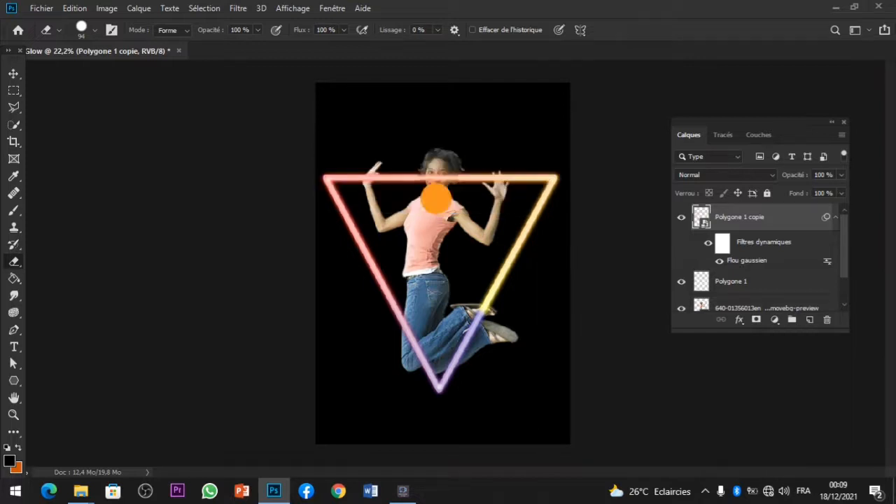
Erase the section of the glowing triangle copy's horizontal edge that crosses the woman's face and hair.
click(432, 176)
click(429, 169)
click(429, 169)
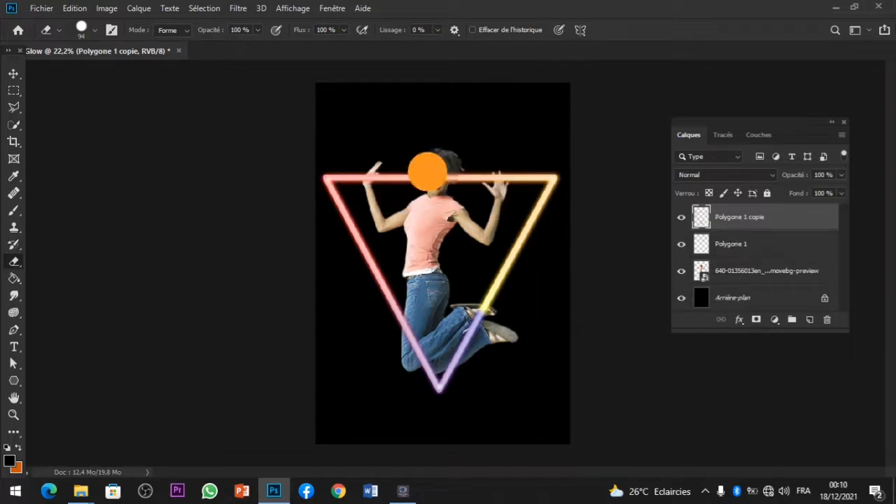
click(458, 172)
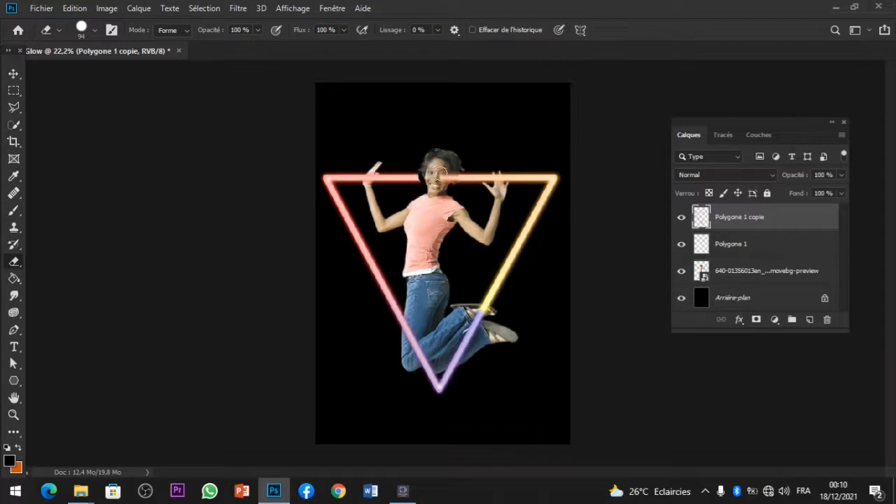
click(450, 175)
mouse_move(450, 172)
mouse_down()
mouse_move(450, 180)
mouse_move(440, 175)
mouse_up()
click(427, 180)
click(436, 168)
click(463, 192)
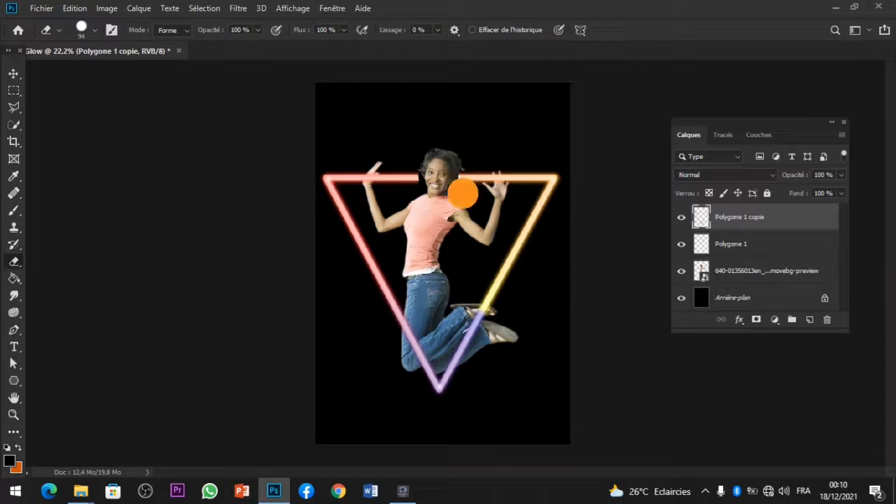
Erase the line remnants overlapping the hair on the right side of the woman's face on Polygone 1 and Polygone 1 copie.
click(725, 248)
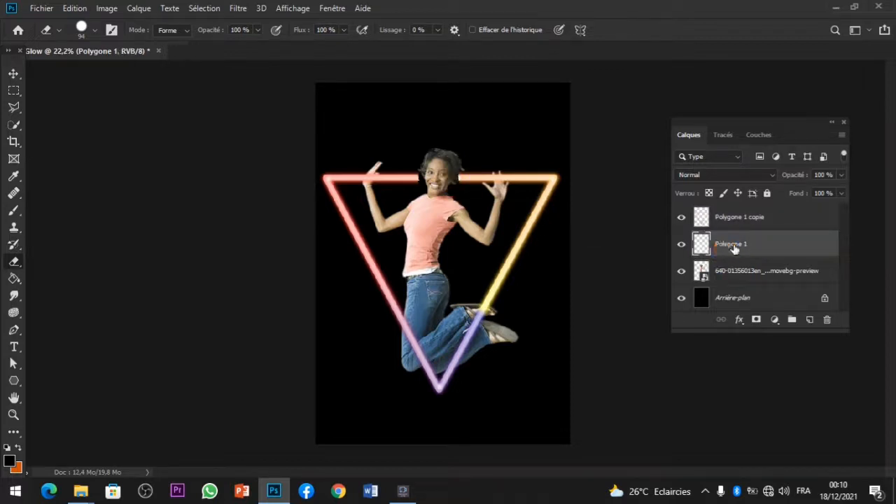
click(453, 179)
click(454, 178)
click(455, 176)
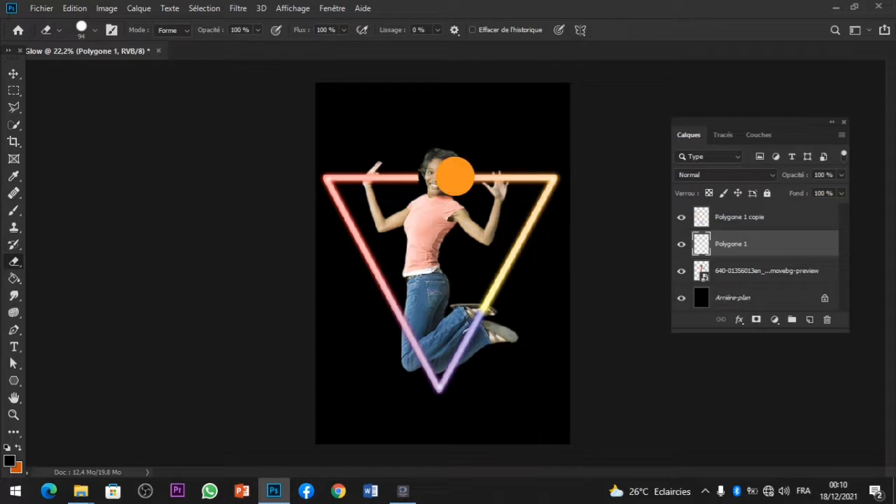
click(455, 175)
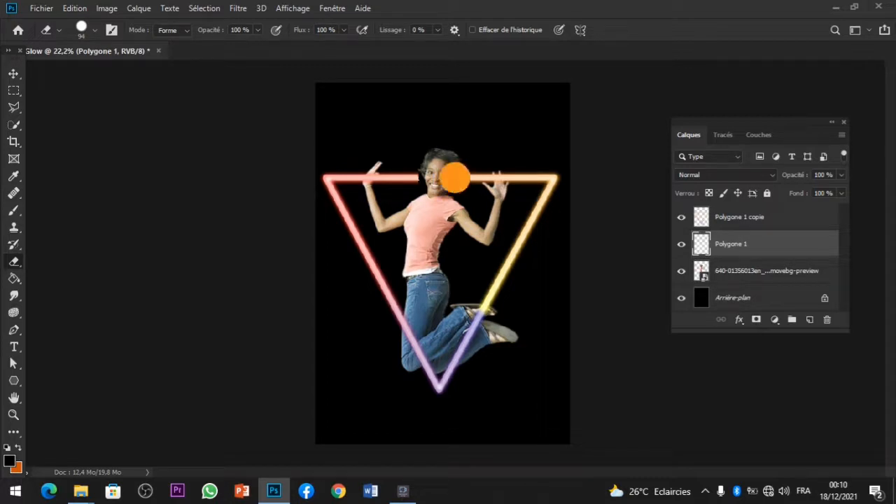
click(700, 219)
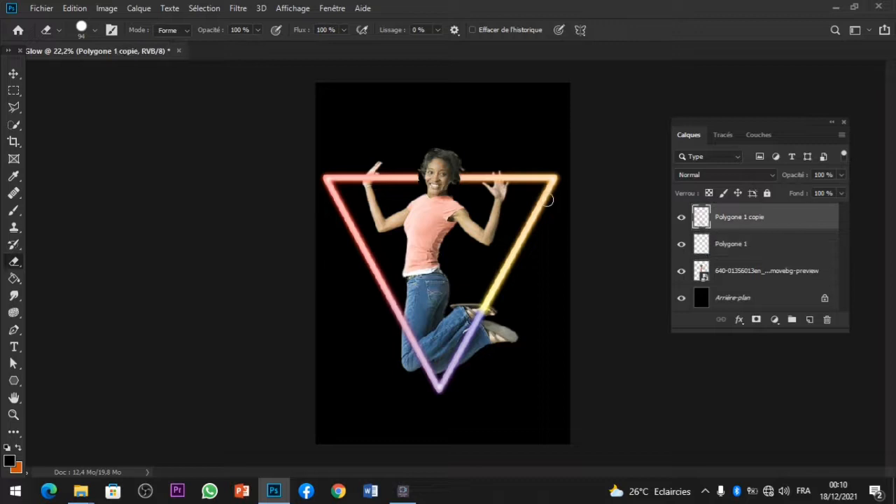
click(454, 179)
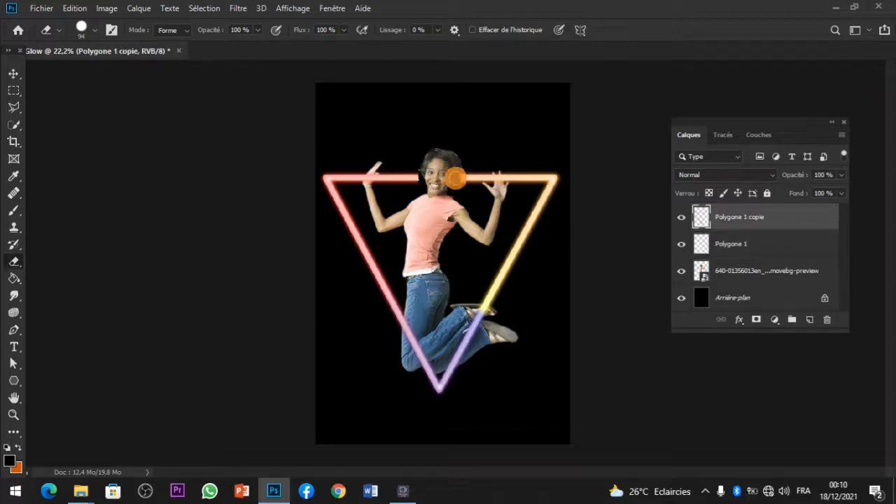
click(456, 177)
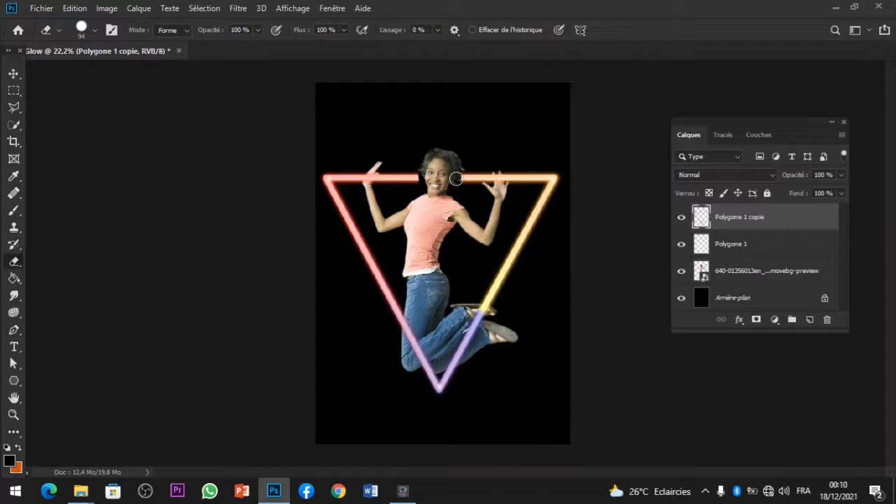
Clean up the last traces of the horizontal edge around the woman's hair and face on both triangle layers.
click(736, 245)
click(454, 171)
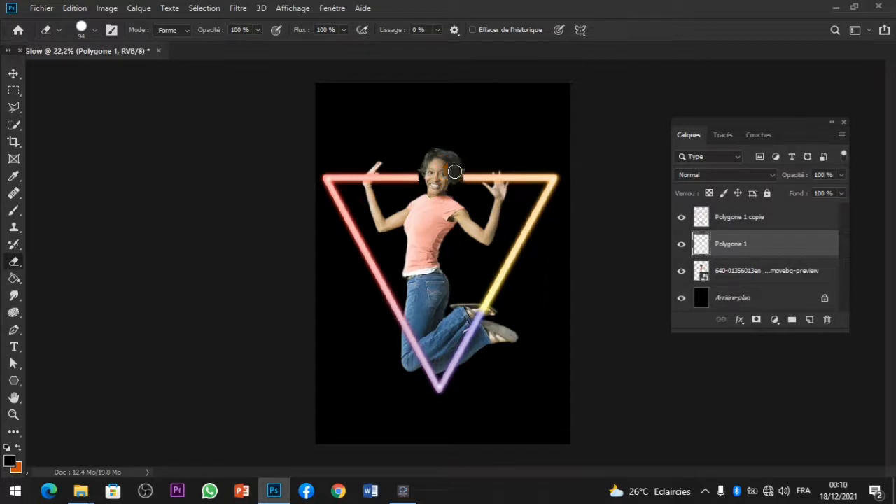
click(455, 172)
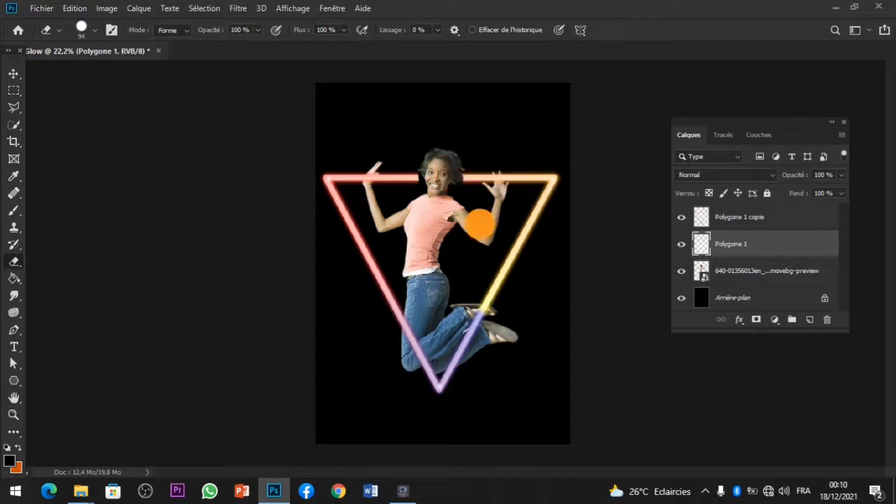
click(718, 227)
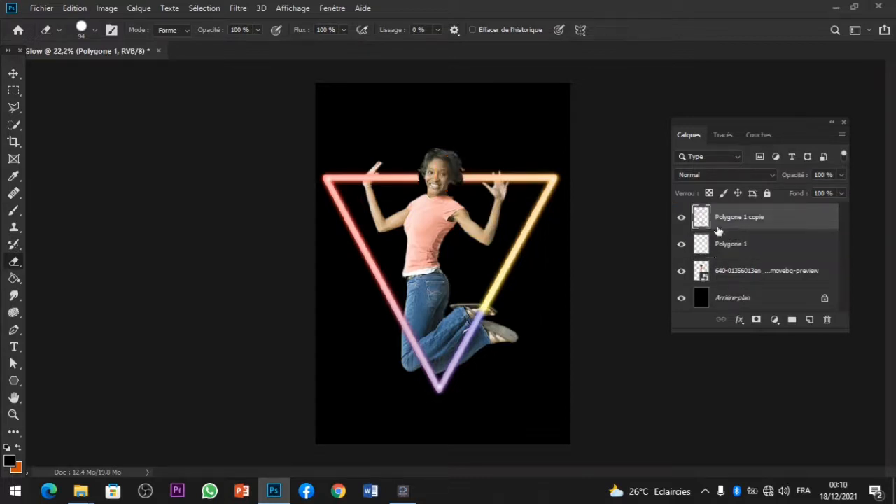
click(456, 172)
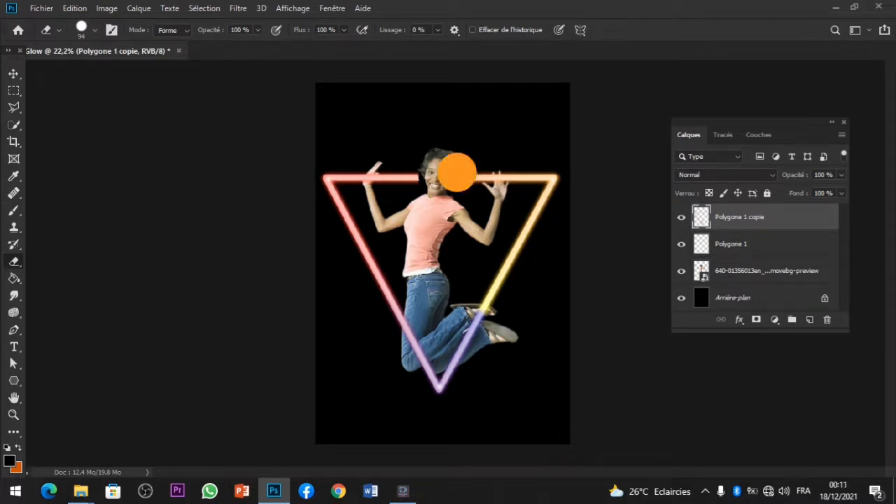
click(439, 176)
drag(440, 179, 445, 164)
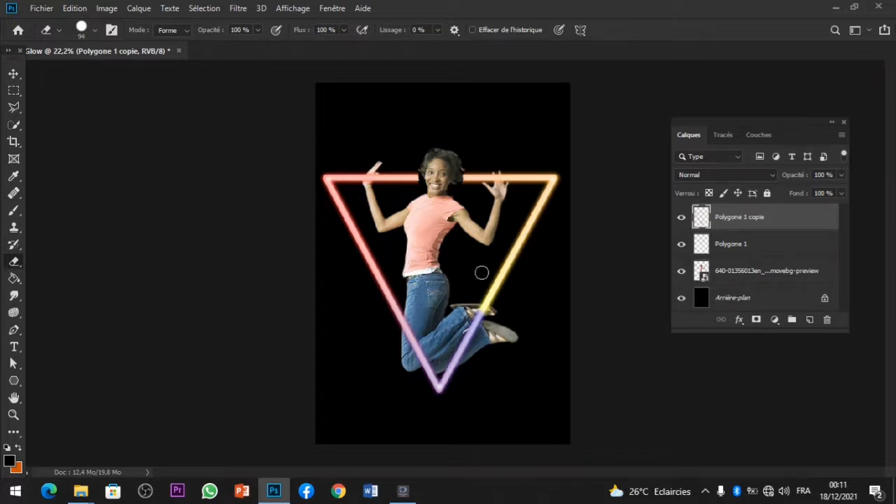
Apply a Gaussian Blur with a 45.6-pixel radius to the Polygone 1 copie layer to widen the glow.
click(239, 9)
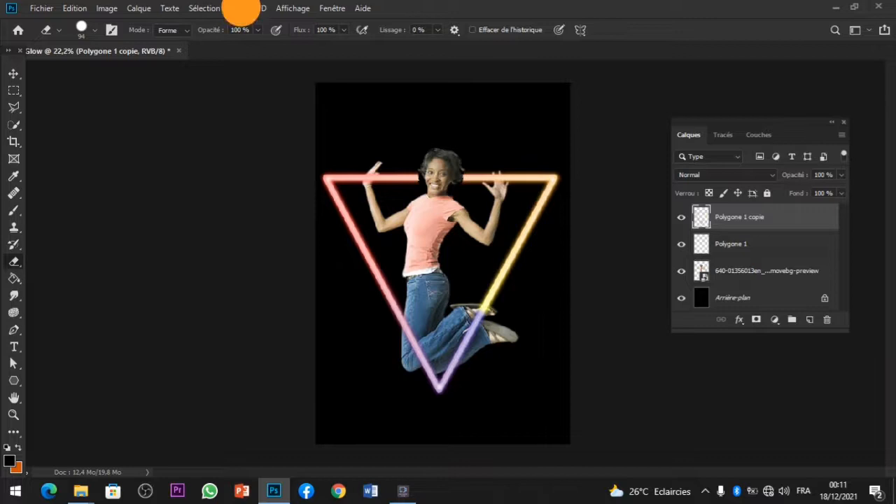
mouse_move(268, 195)
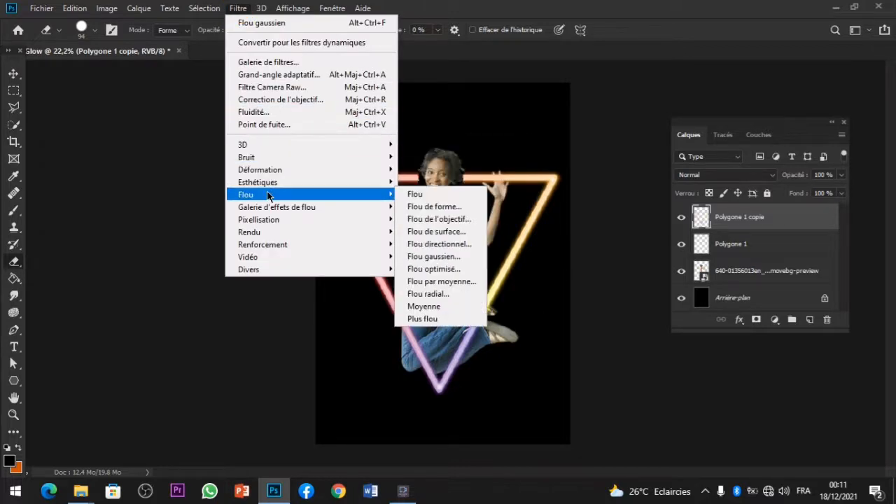
click(417, 256)
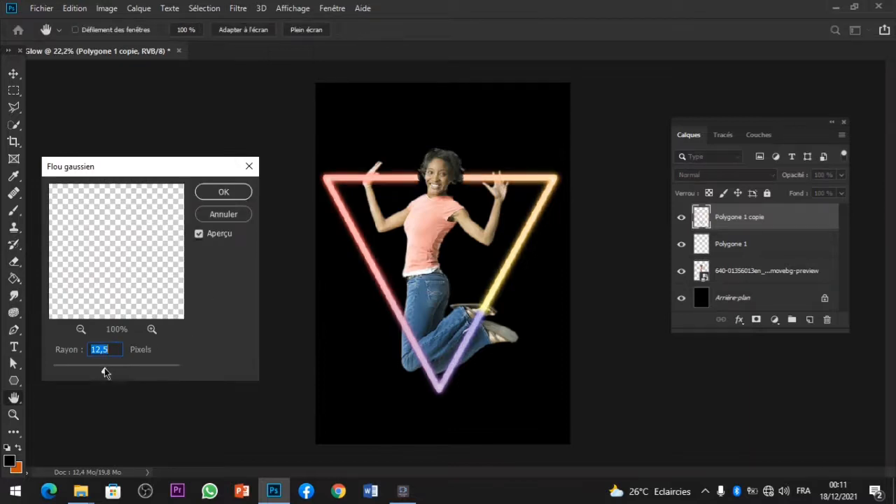
drag(105, 368, 121, 368)
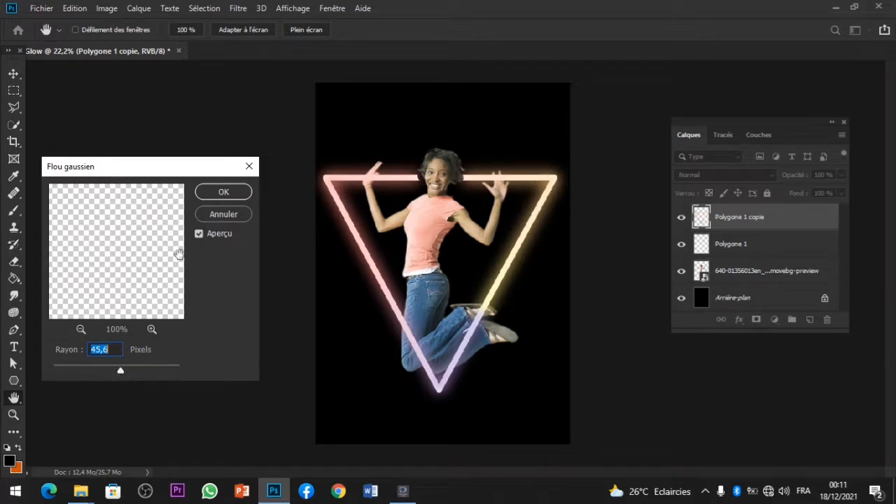
click(223, 193)
key(e)
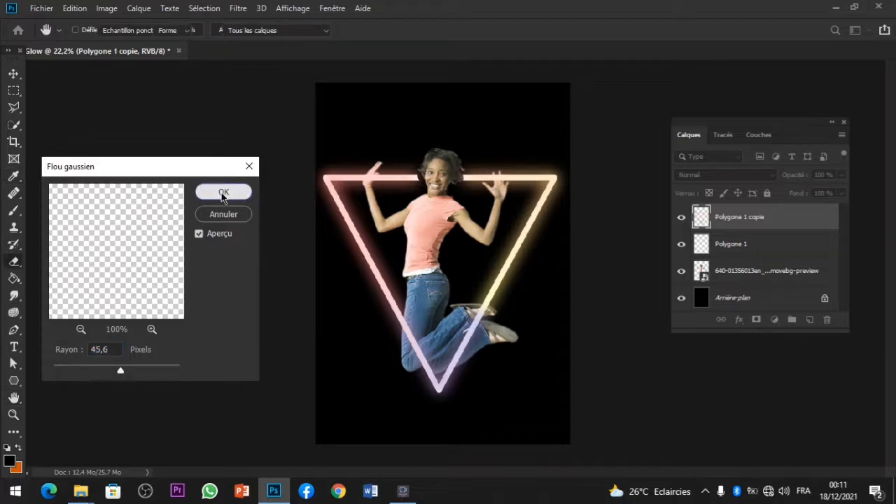
Rasterize the woman's image layer and erase the parts of her legs and shoe outside the triangle's sides.
click(748, 272)
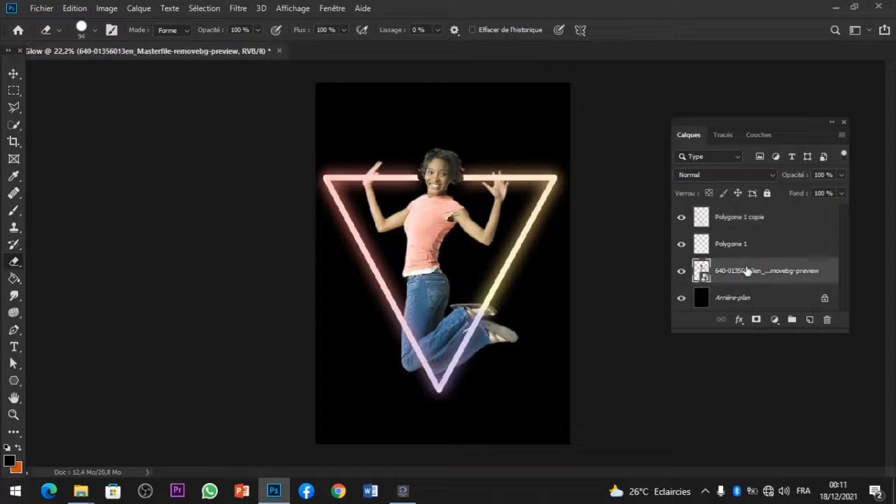
click(14, 263)
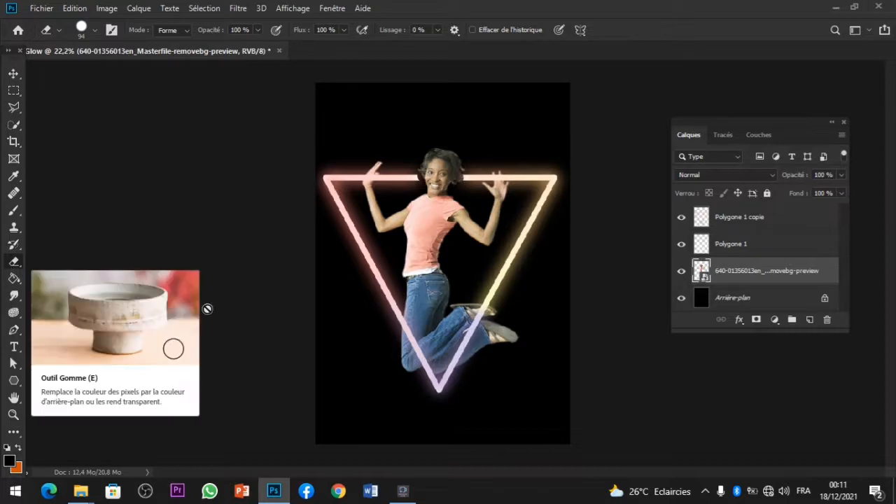
click(358, 325)
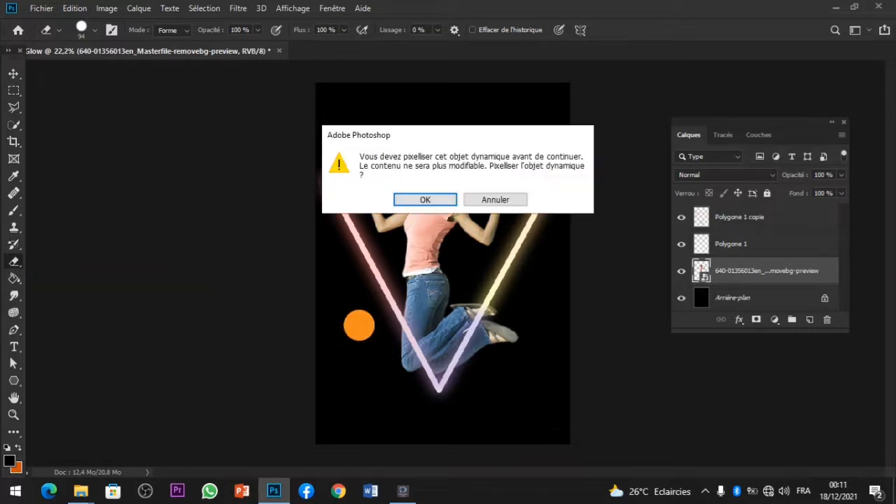
click(424, 200)
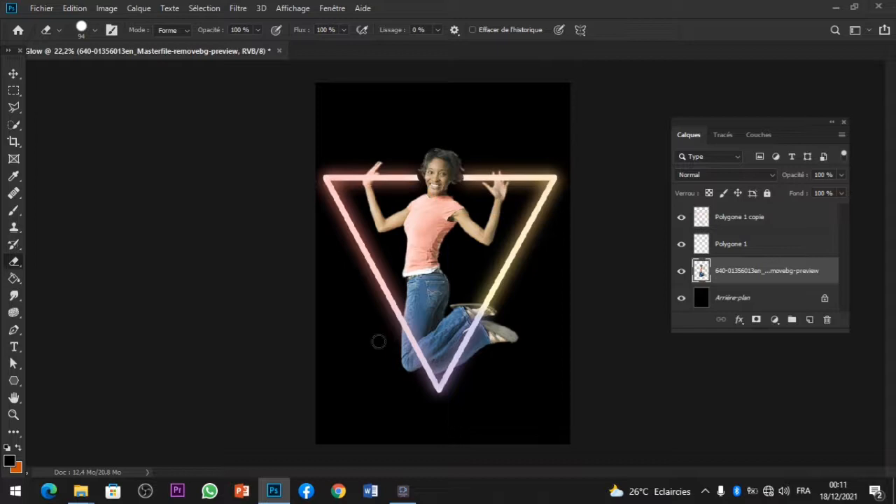
mouse_move(397, 332)
mouse_down()
mouse_move(408, 340)
mouse_move(399, 356)
mouse_move(462, 378)
mouse_up()
mouse_move(397, 350)
mouse_down()
mouse_move(410, 357)
mouse_move(408, 346)
mouse_move(414, 374)
mouse_move(441, 392)
mouse_move(489, 317)
mouse_move(514, 340)
mouse_move(494, 336)
mouse_move(488, 358)
mouse_move(552, 190)
mouse_up()
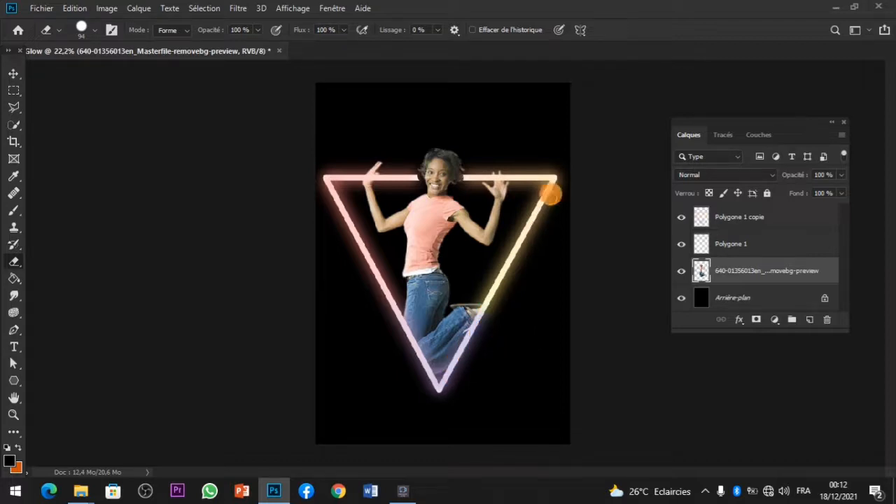
Erase the fingers of both hands that extend above the triangle's horizontal edge, undoing and redoing the stroke on the left hand.
click(494, 168)
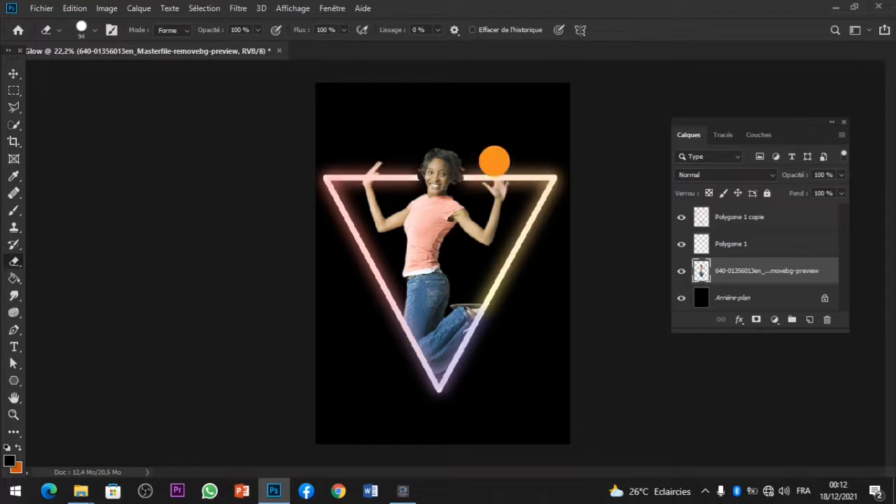
mouse_move(373, 165)
mouse_down()
mouse_move(380, 164)
mouse_move(368, 174)
mouse_move(376, 164)
mouse_move(390, 171)
mouse_up()
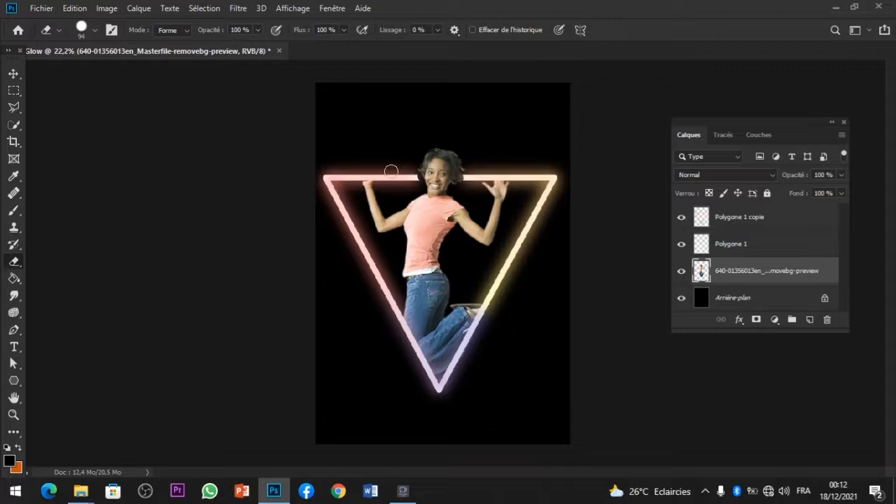
key(ctrl+z)
mouse_move(373, 166)
mouse_down()
mouse_move(384, 163)
mouse_move(371, 169)
mouse_up()
click(507, 171)
Set the blending mode of the woman's image layer to Exclusion.
click(775, 176)
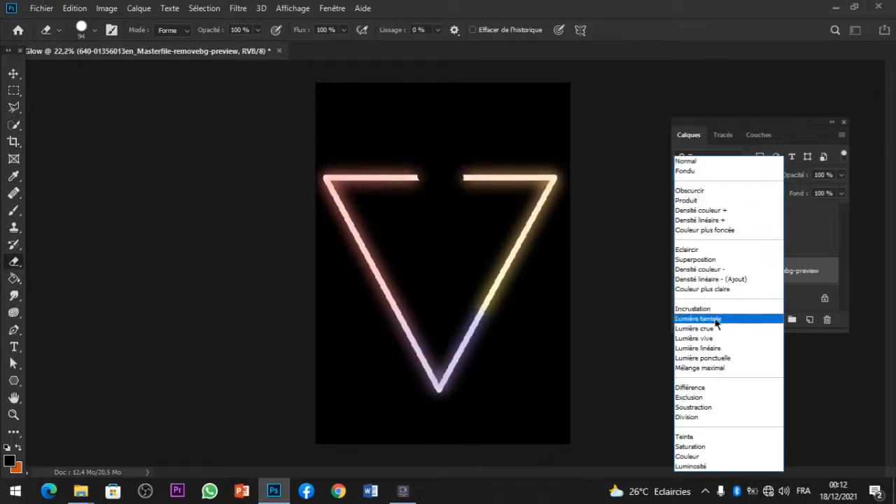
click(712, 397)
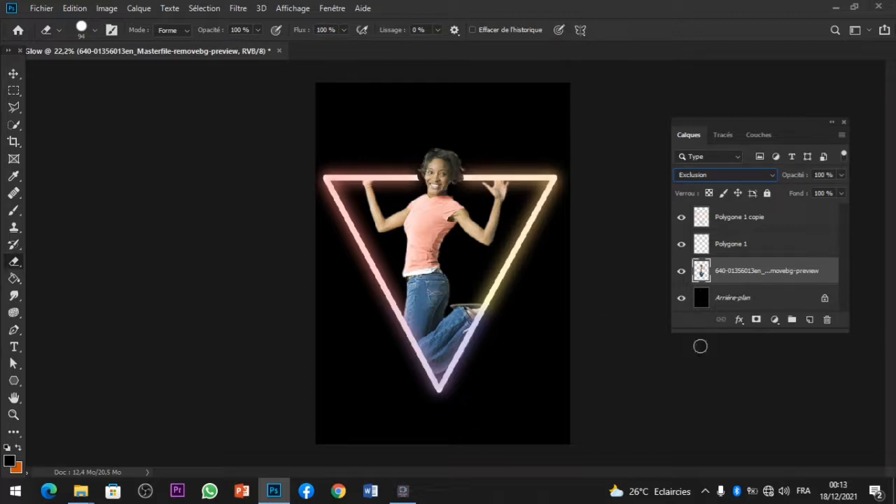
click(534, 336)
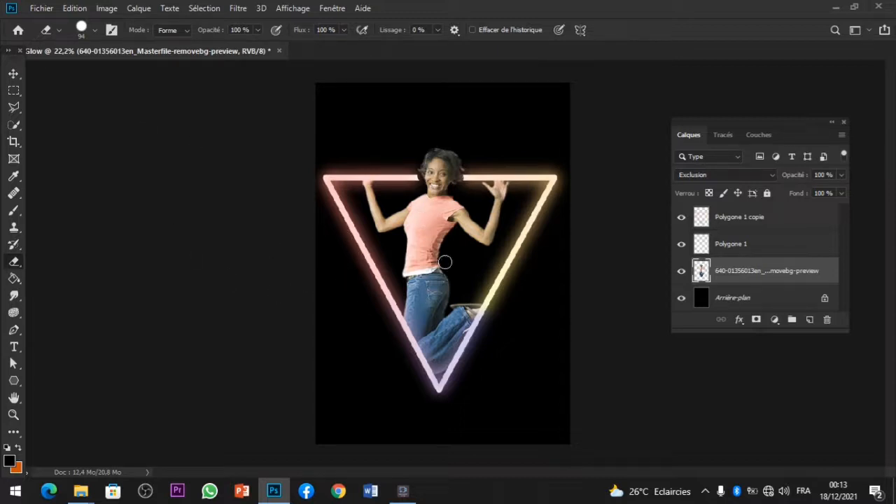
Set up an Export As of the artwork in PNG format with resampling set to Conserver les détails.
click(40, 8)
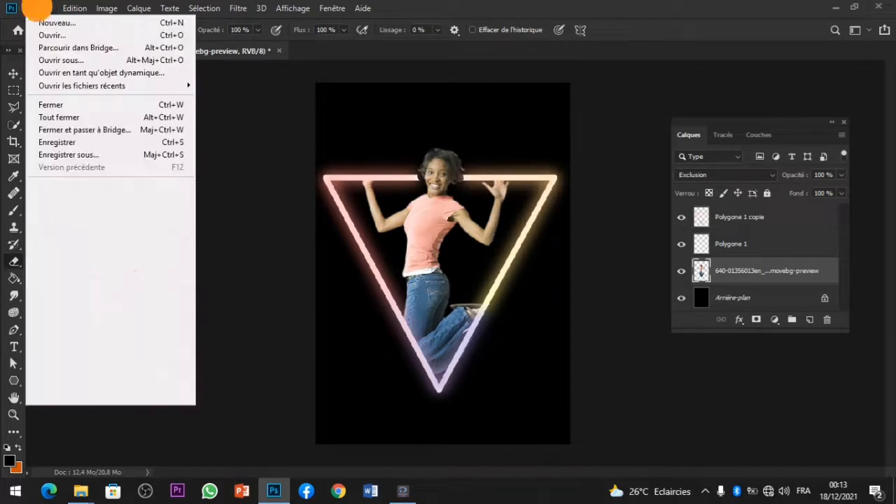
mouse_move(75, 190)
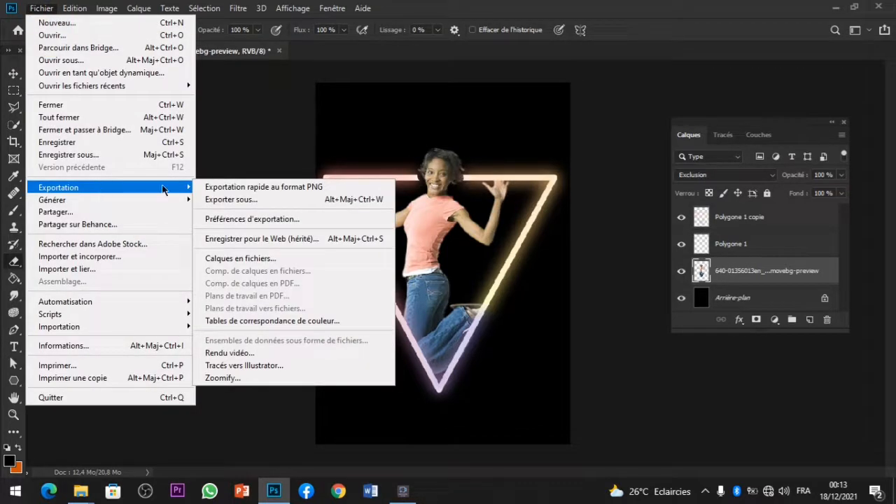
click(227, 201)
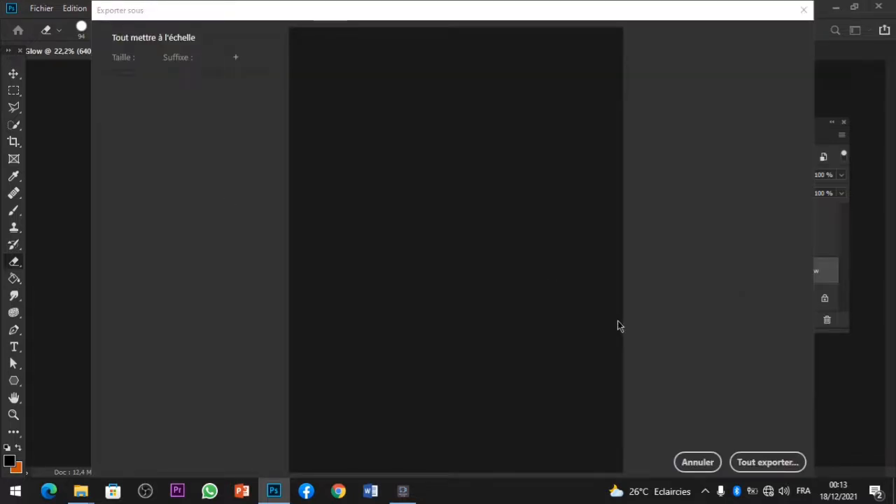
click(761, 228)
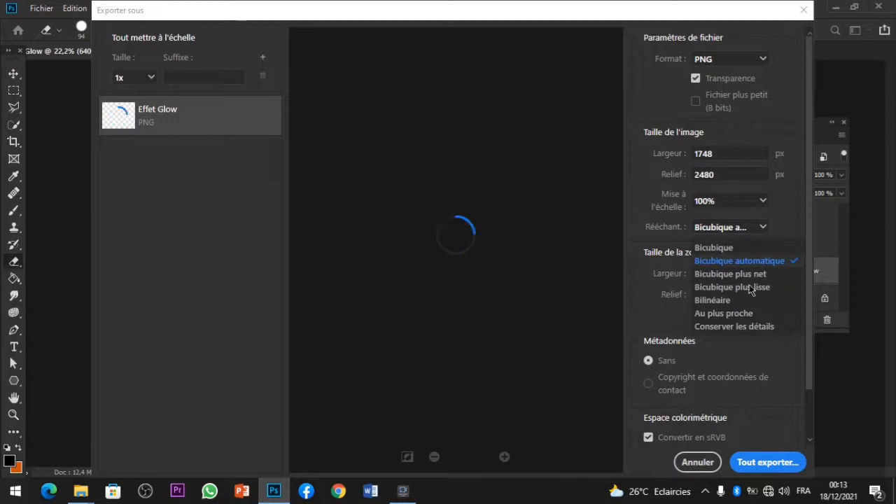
click(744, 324)
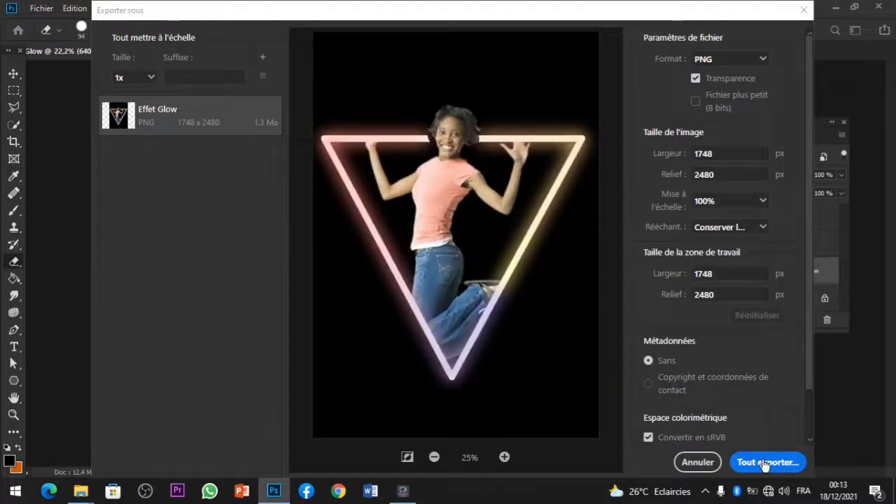
Export the image as Effet Glow.png into the Image retouch folder on the Bureau.
click(766, 462)
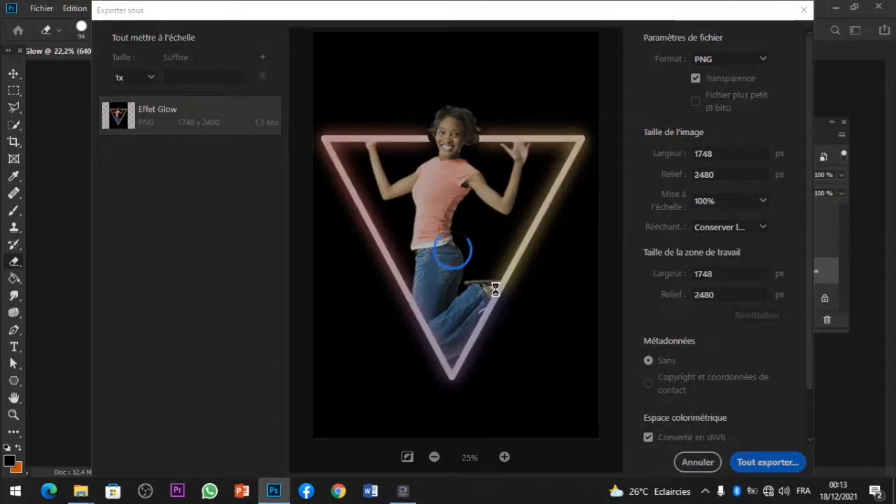
click(56, 95)
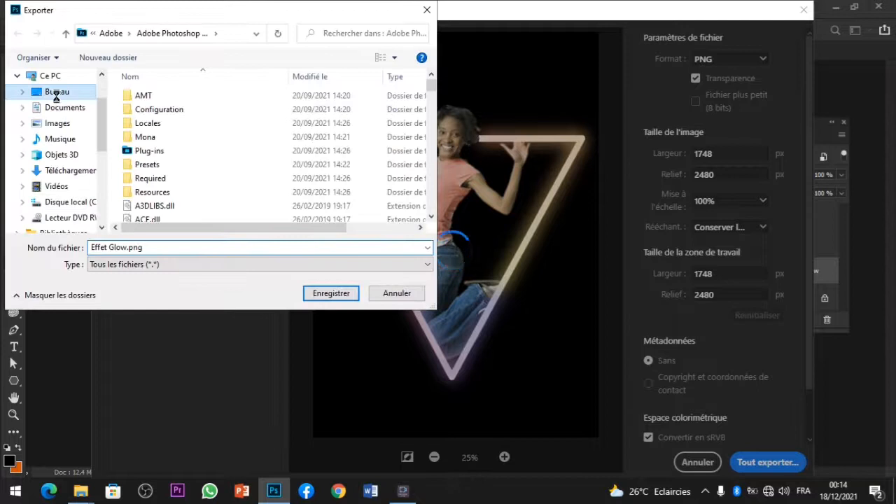
scroll(364, 152, down, 2)
click(297, 105)
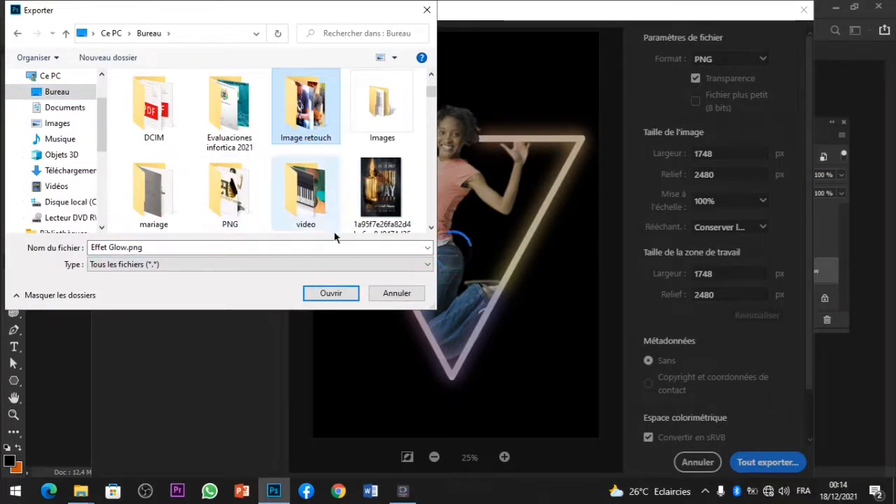
click(331, 293)
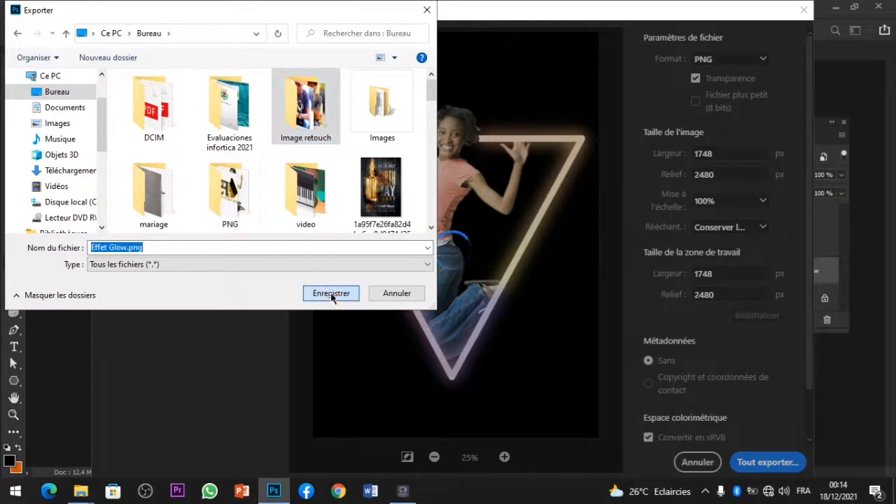
click(331, 293)
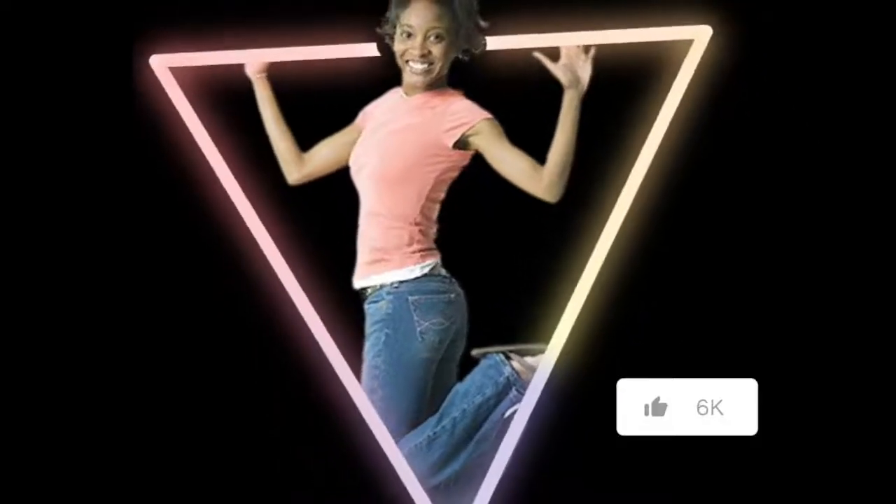